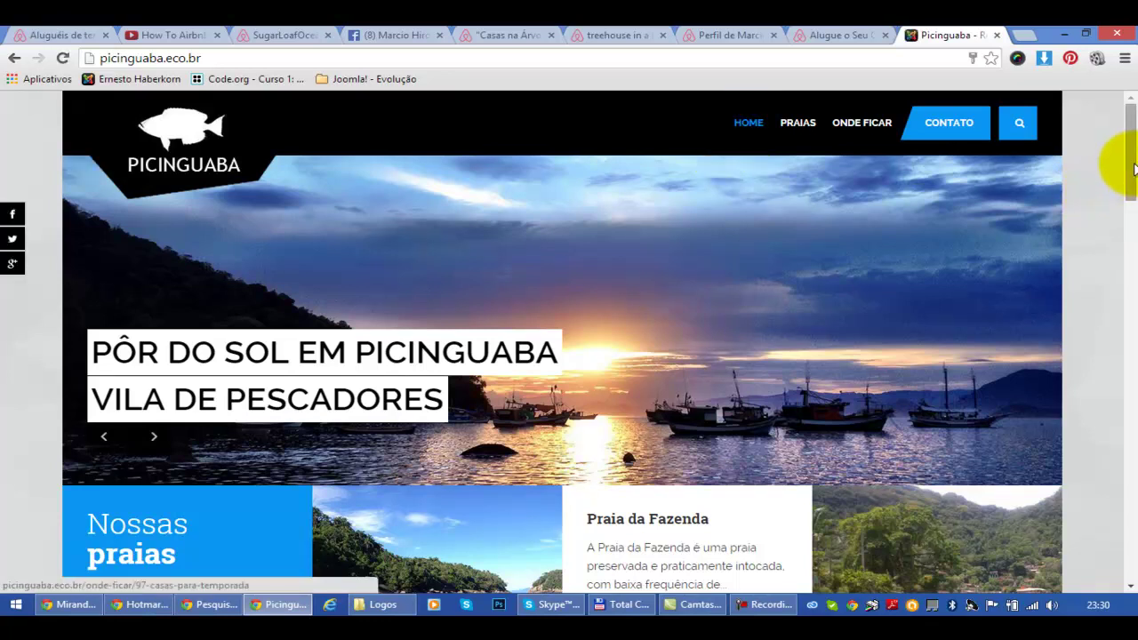
Step: Look through the Picinguaba home page's slides and lodging section, and view its Casas para Temporada page
{"action": "mouse_move", "coordinate": [1134, 169]}
{"action": "left_mouse_down"}
{"action": "mouse_move", "coordinate": [1134, 209]}
{"action": "mouse_move", "coordinate": [1134, 159]}
{"action": "left_mouse_up"}
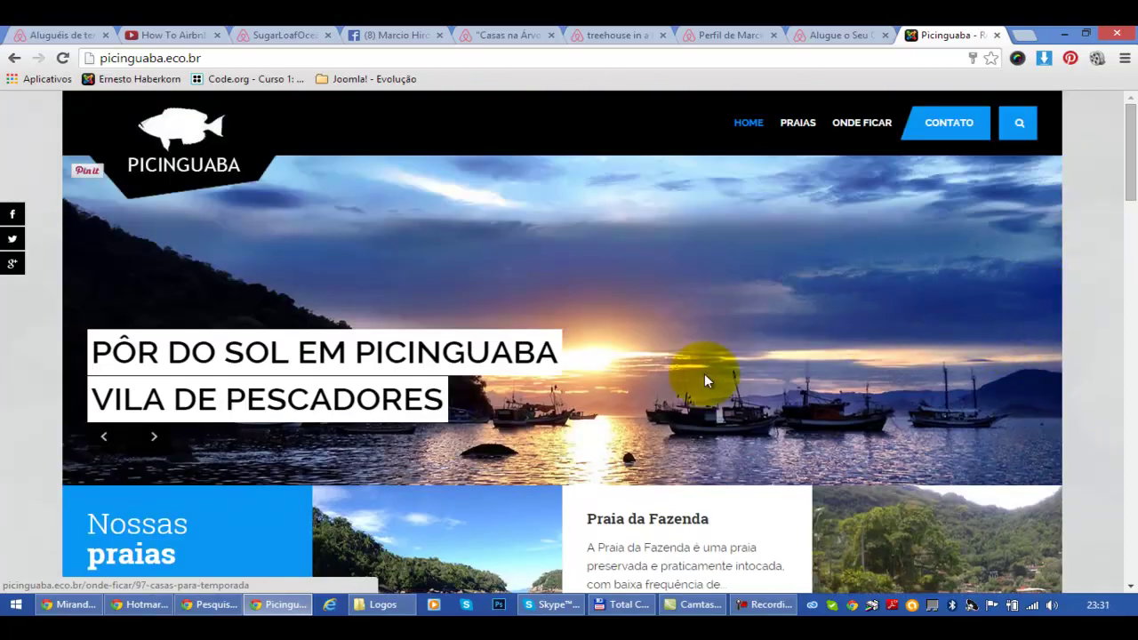
{"action": "left_click", "coordinate": [155, 437]}
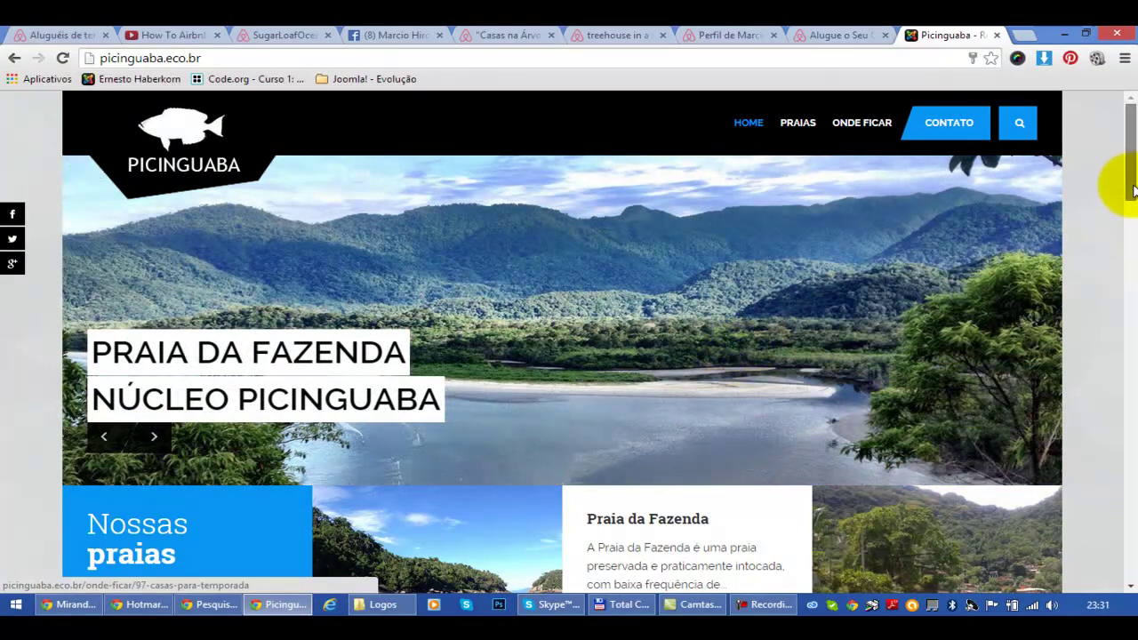
{"action": "scroll", "coordinate": [1133, 191], "scroll_direction": "down", "scroll_amount": 1}
{"action": "left_click_drag", "start_coordinate": [1133, 192], "coordinate": [1134, 354]}
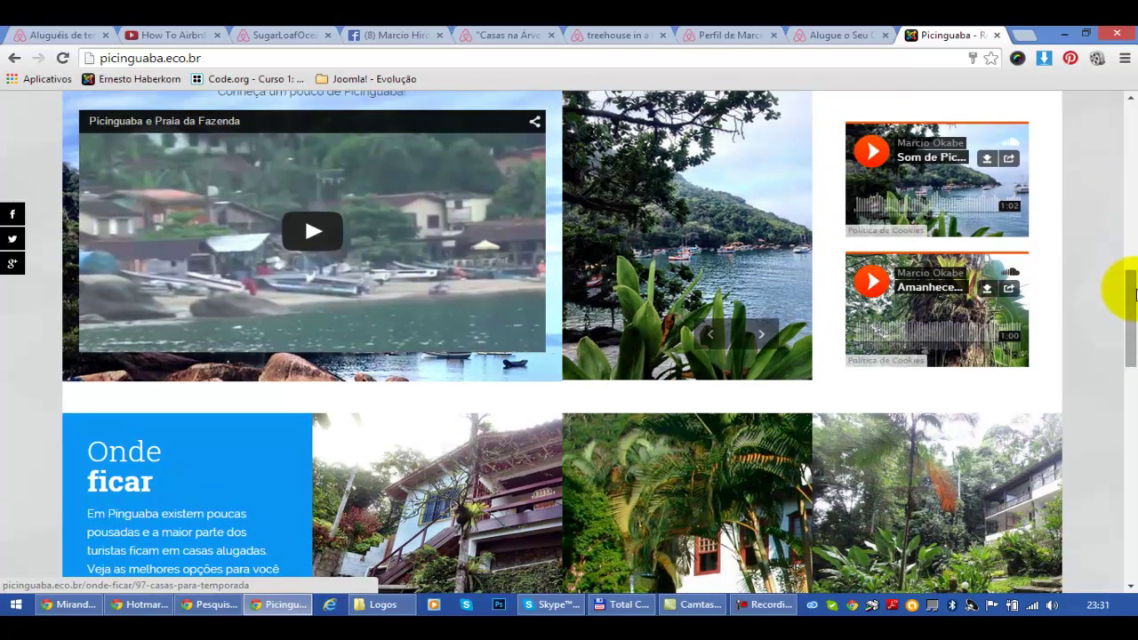
{"action": "left_click_drag", "start_coordinate": [1134, 292], "coordinate": [1133, 326]}
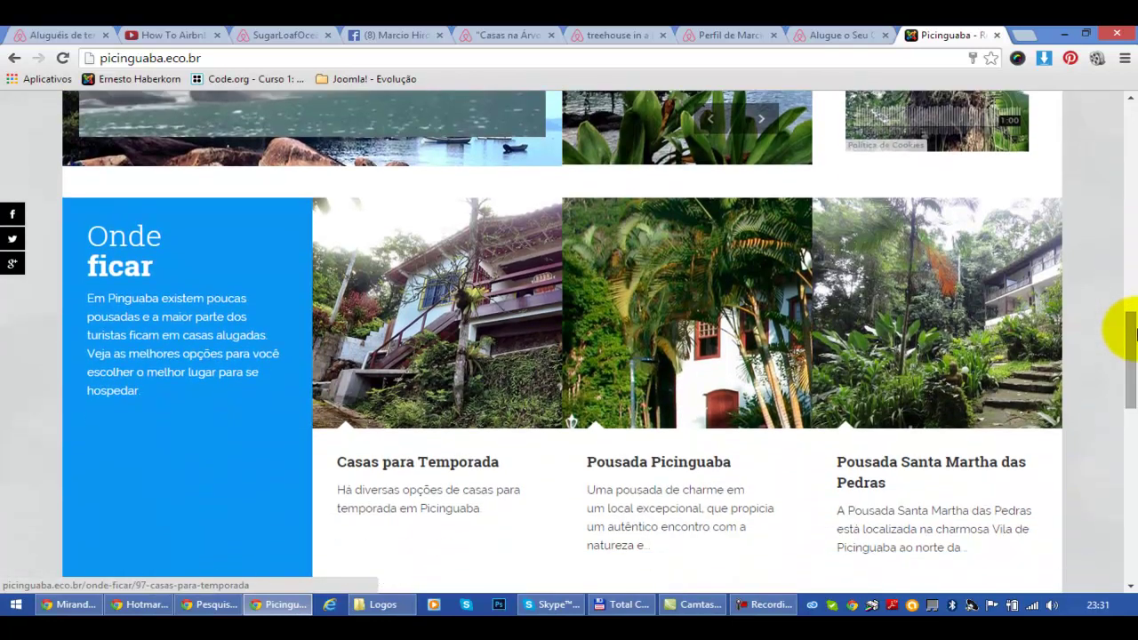
{"action": "left_click", "coordinate": [442, 311]}
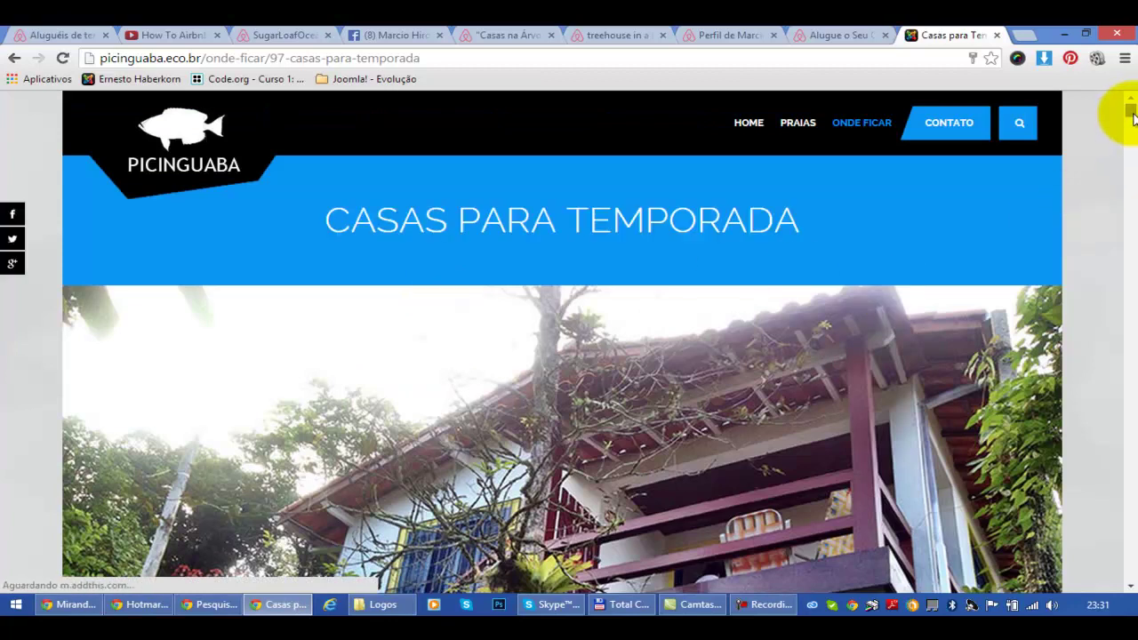
{"action": "left_click_drag", "start_coordinate": [1131, 111], "coordinate": [1134, 119]}
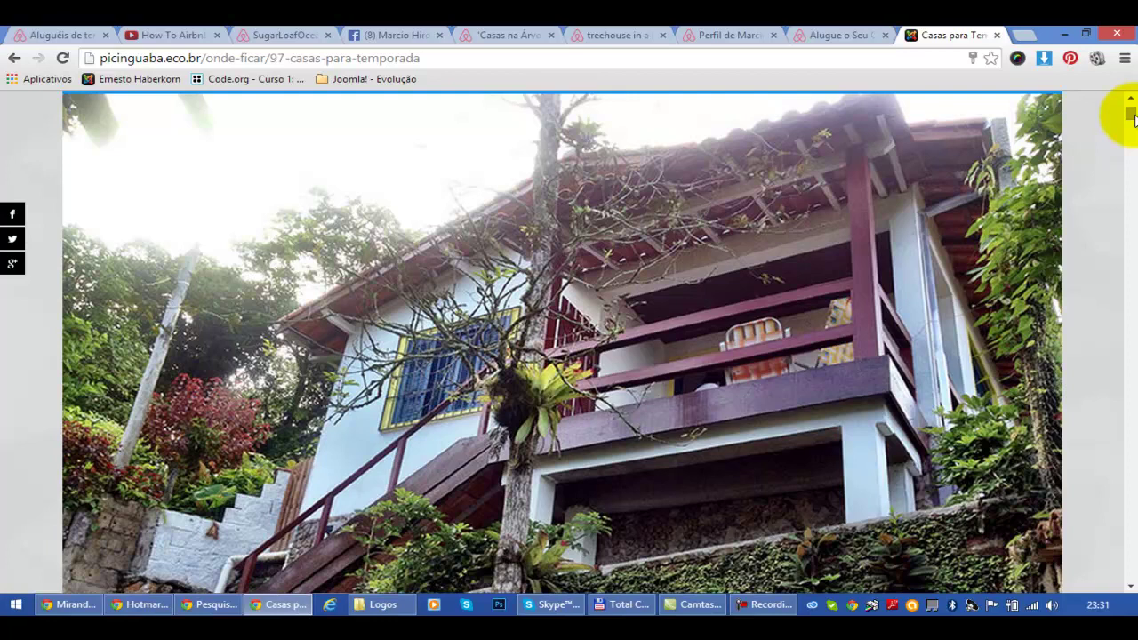
Step: In the Airbnb new listing form, set the house type to Casa and the accommodation type to Casa/apto inteiro
{"action": "left_click", "coordinate": [823, 34]}
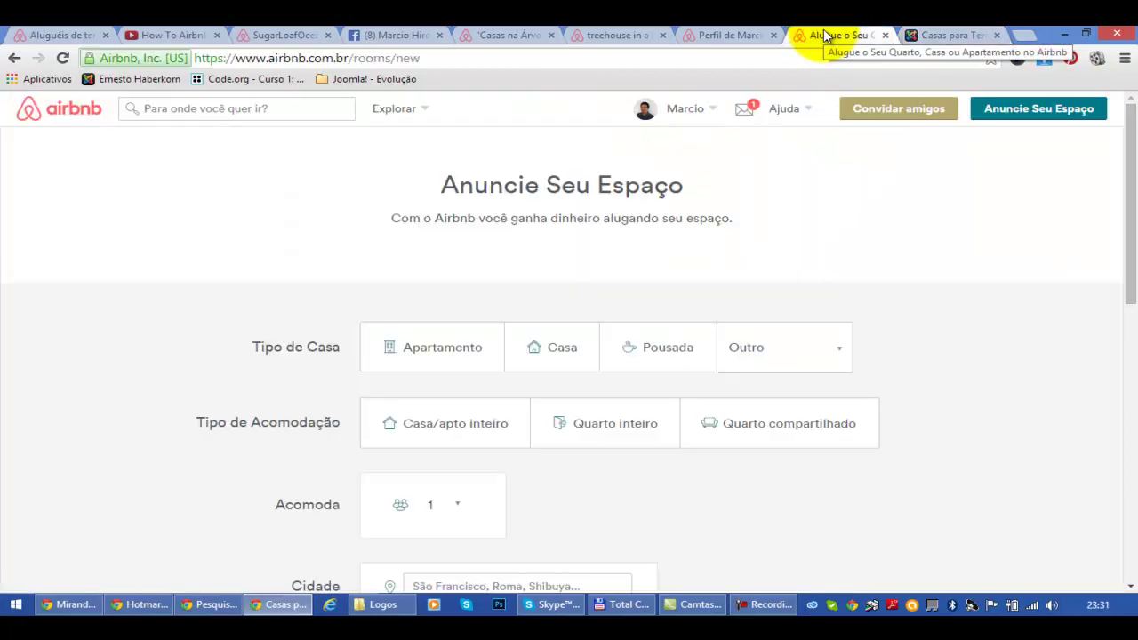
{"action": "left_click", "coordinate": [564, 354]}
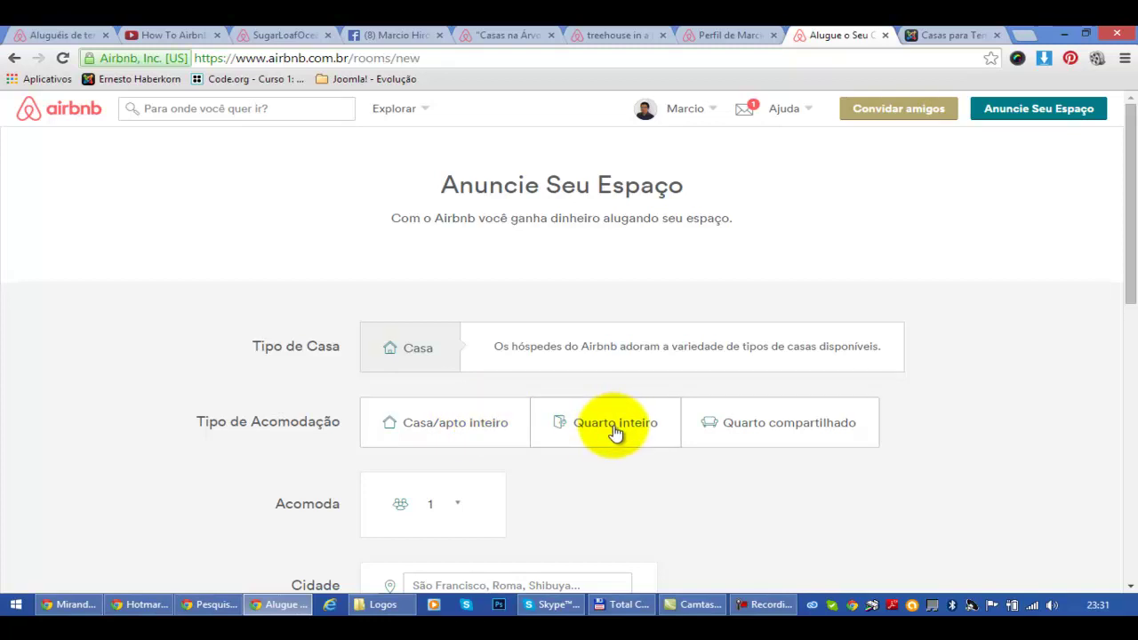
{"action": "left_click", "coordinate": [578, 434]}
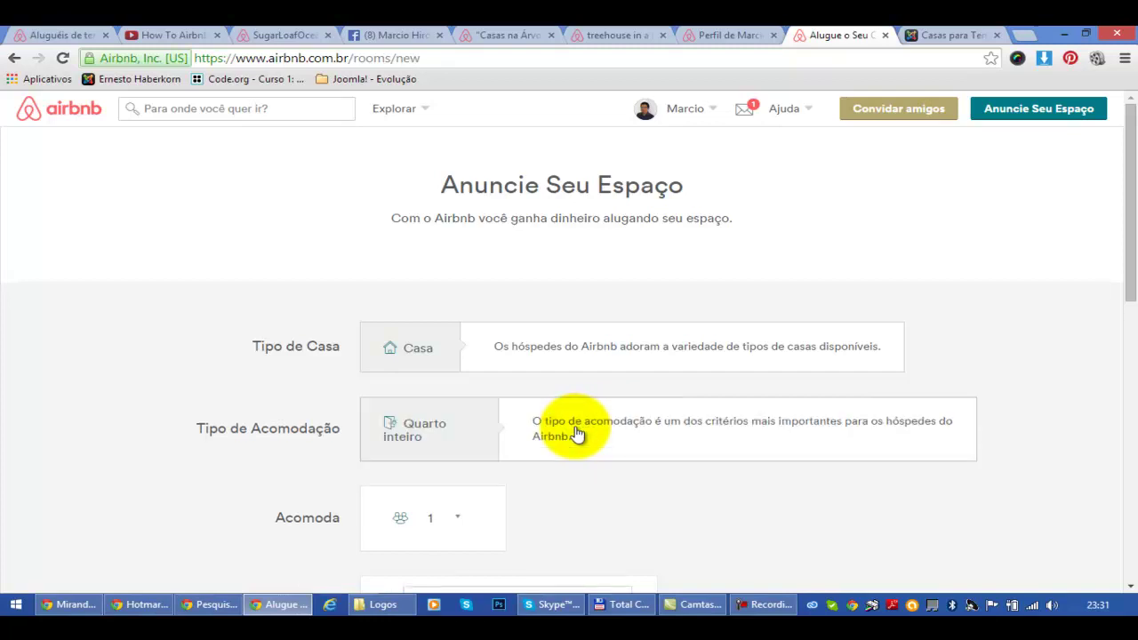
{"action": "left_click", "coordinate": [396, 429]}
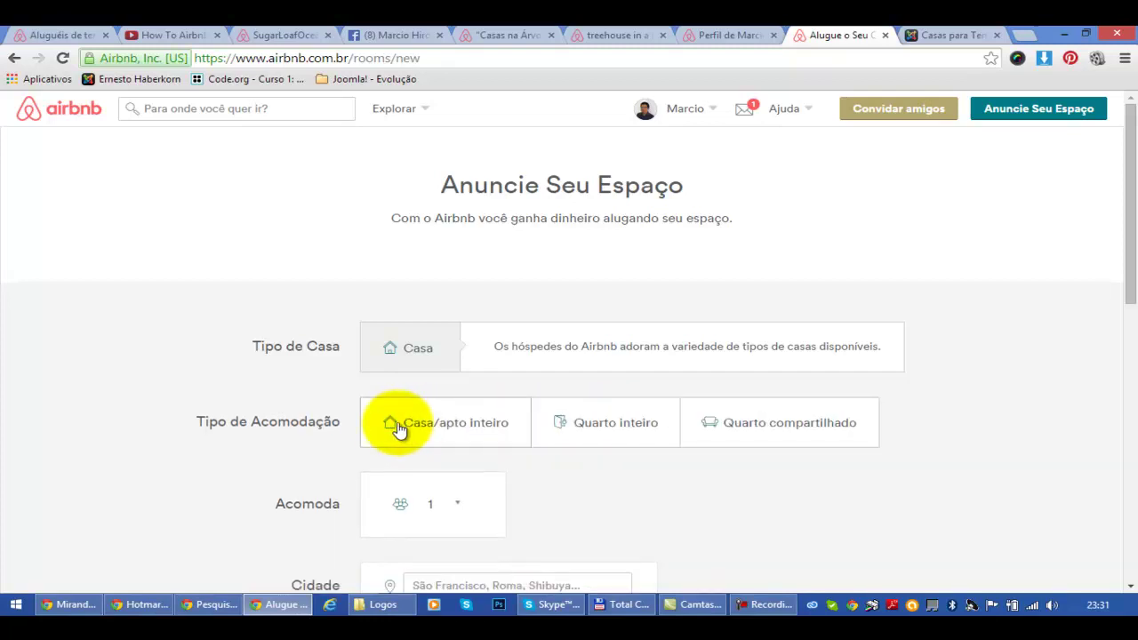
{"action": "left_click", "coordinate": [399, 429]}
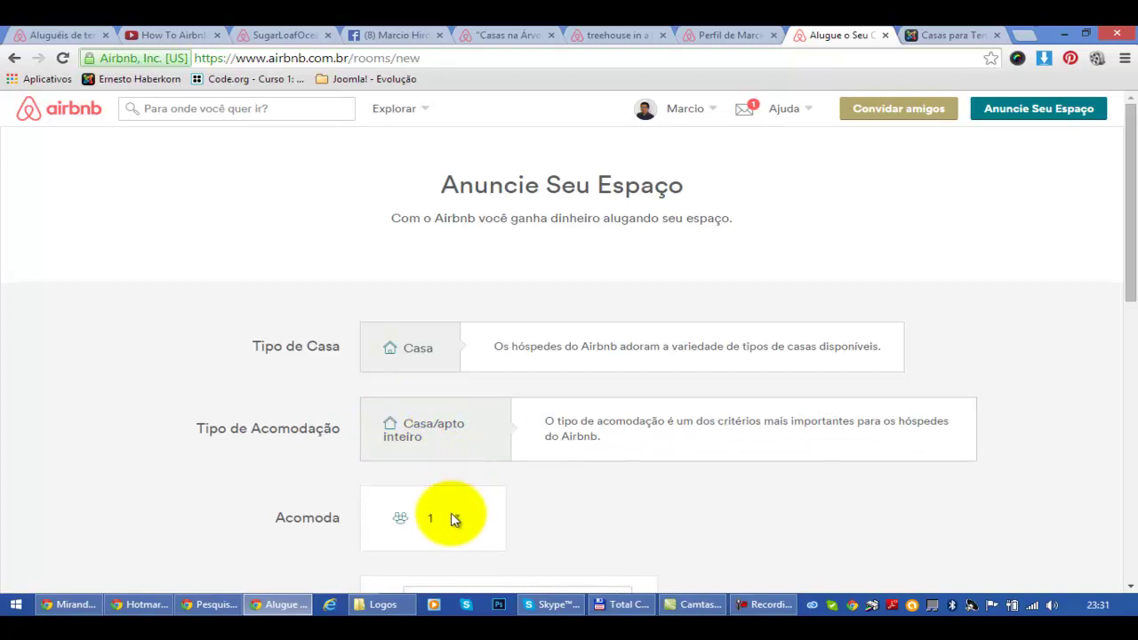
Step: Set the listing to accommodate 10 guests and choose the suggested city Picinguaba, São Paulo
{"action": "scroll", "coordinate": [459, 518], "scroll_direction": "down", "scroll_amount": 3}
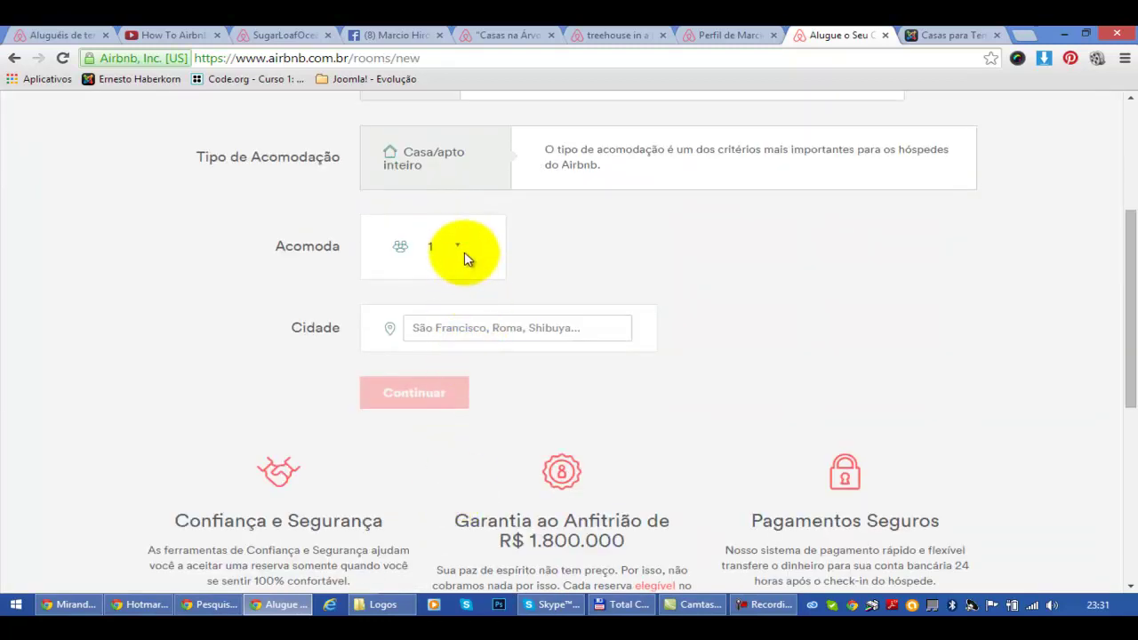
{"action": "left_click", "coordinate": [463, 248]}
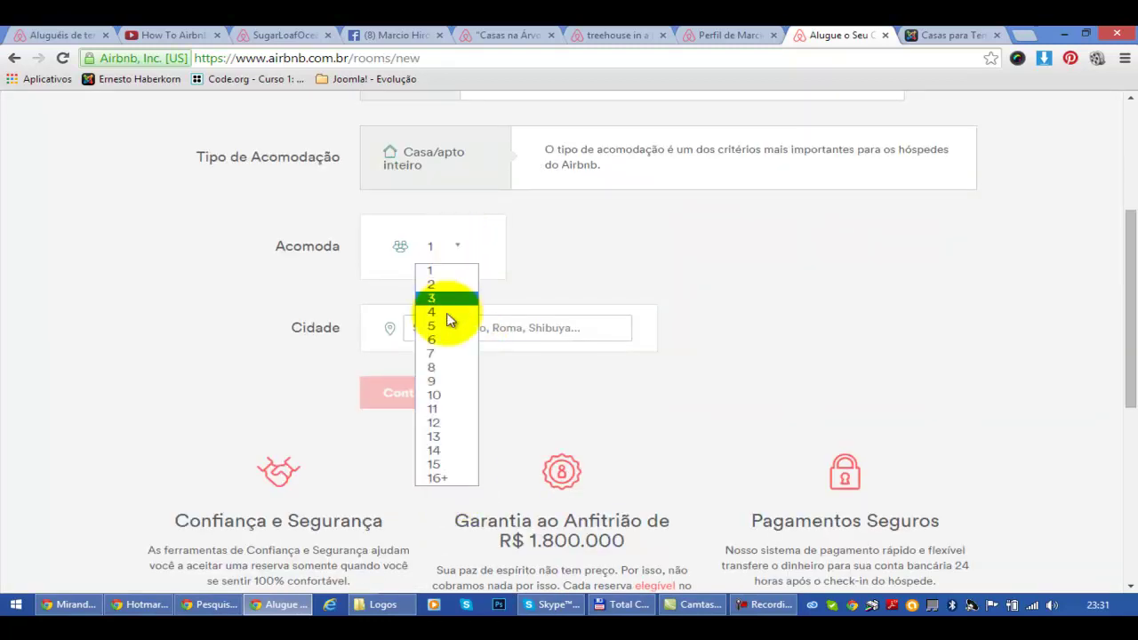
{"action": "left_click", "coordinate": [448, 396]}
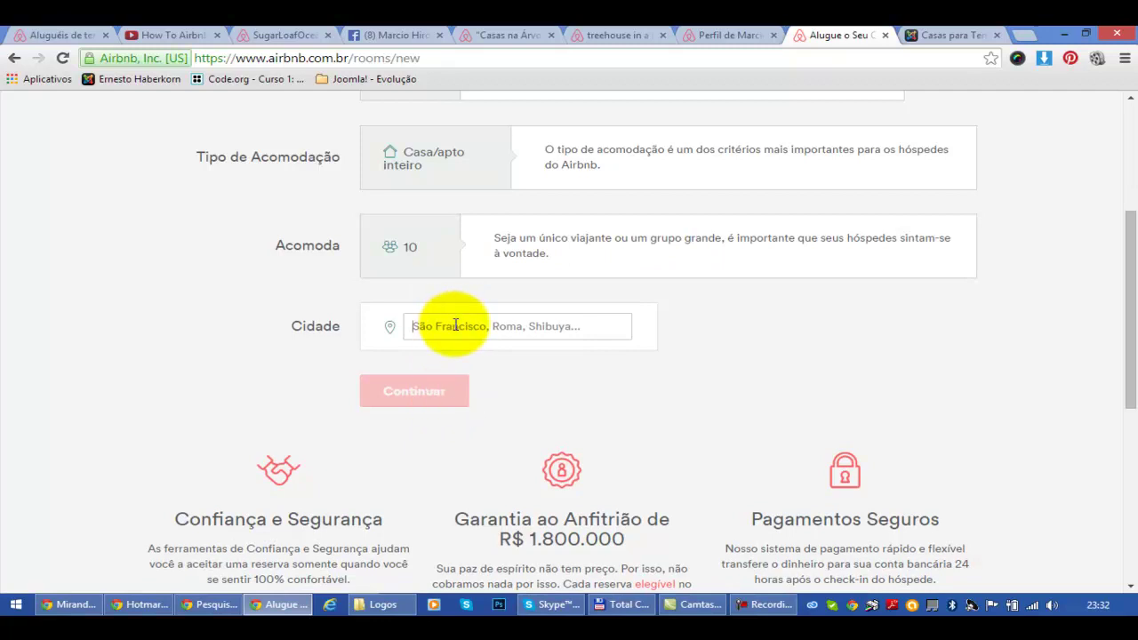
{"action": "type", "text": "Picinga"}
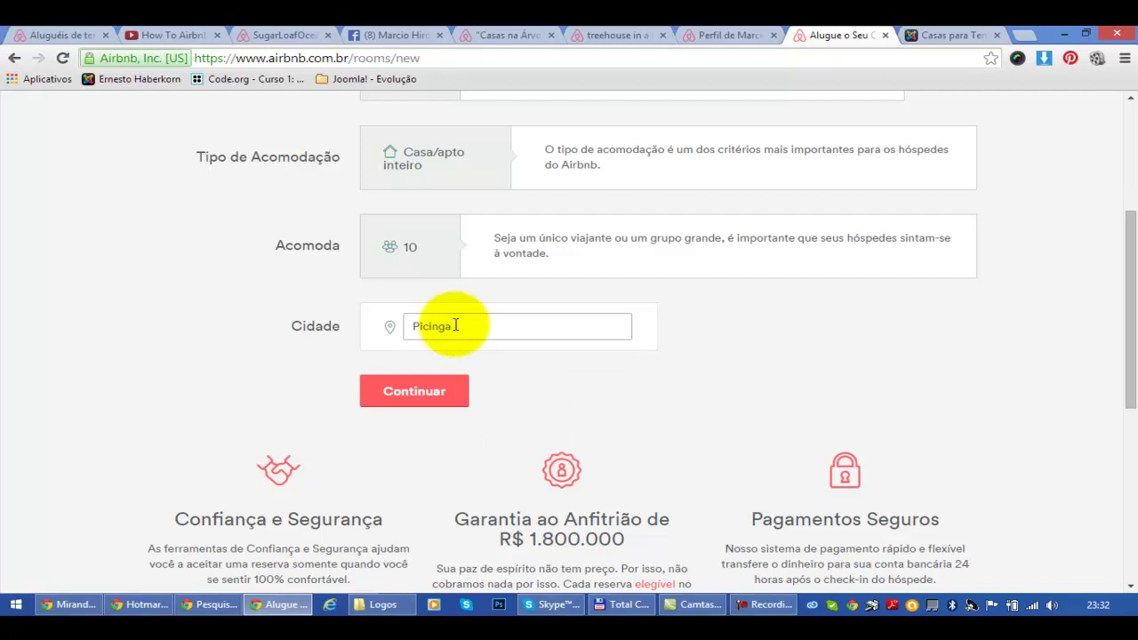
{"action": "key", "text": "BackSpace"}
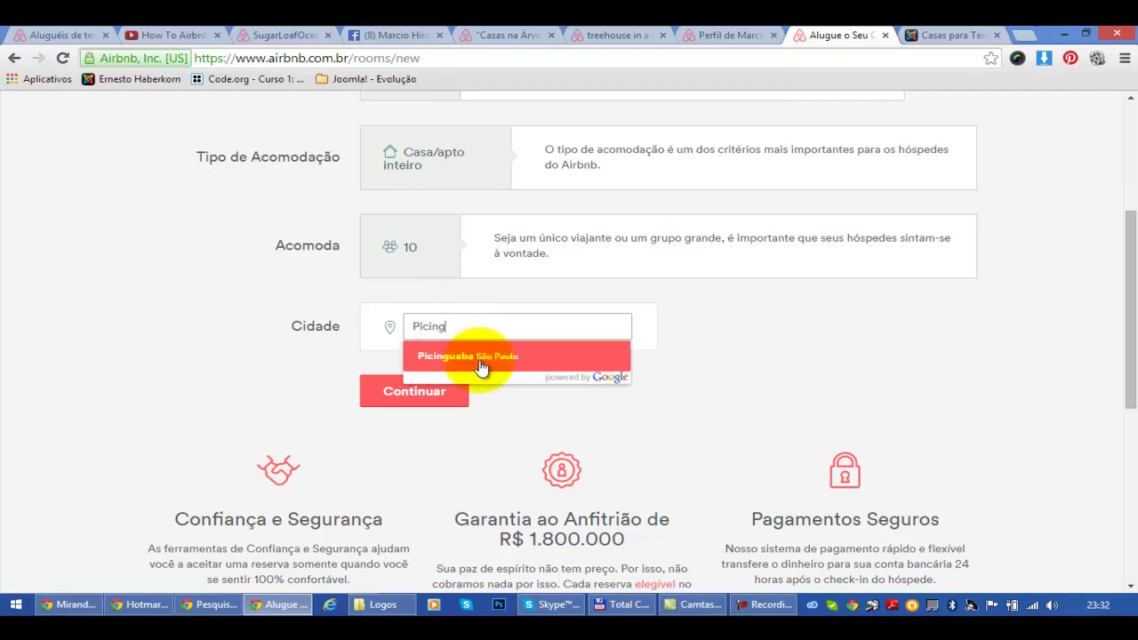
{"action": "left_click", "coordinate": [480, 365]}
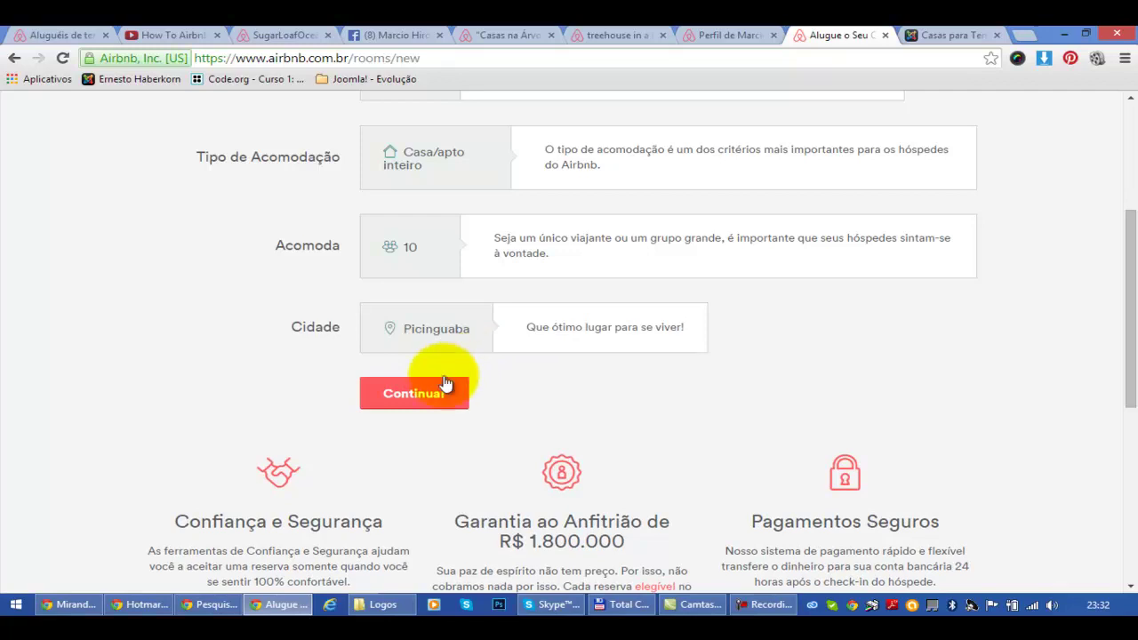
Step: Review the host guarantee information below the form and submit the new listing
{"action": "left_click_drag", "start_coordinate": [1133, 301], "coordinate": [1135, 347]}
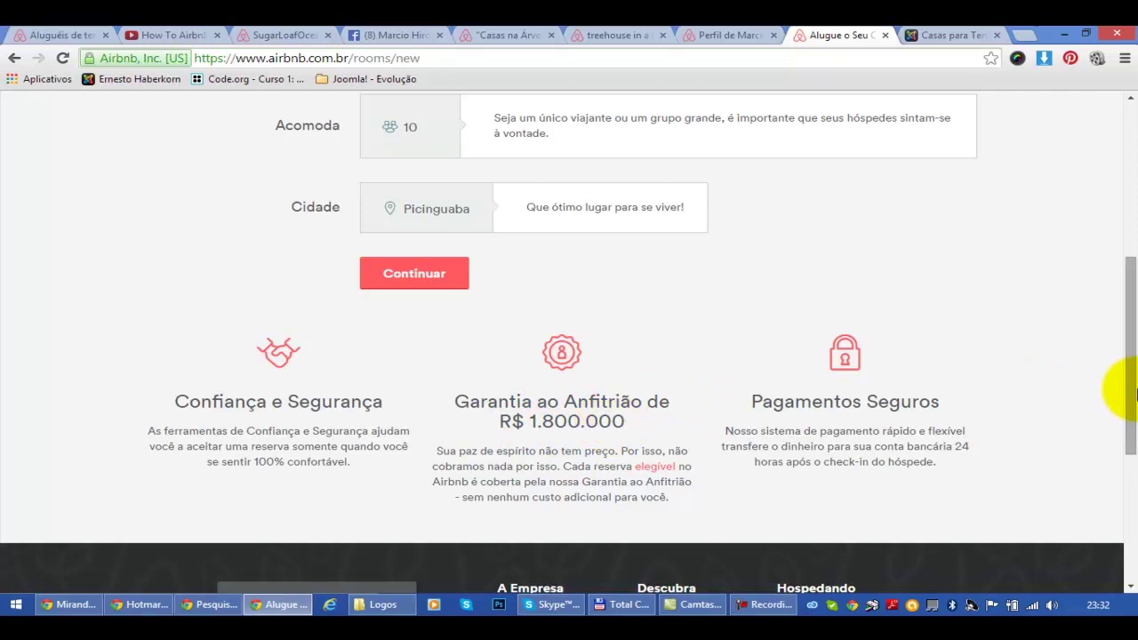
{"action": "left_click_drag", "start_coordinate": [1135, 393], "coordinate": [1135, 374]}
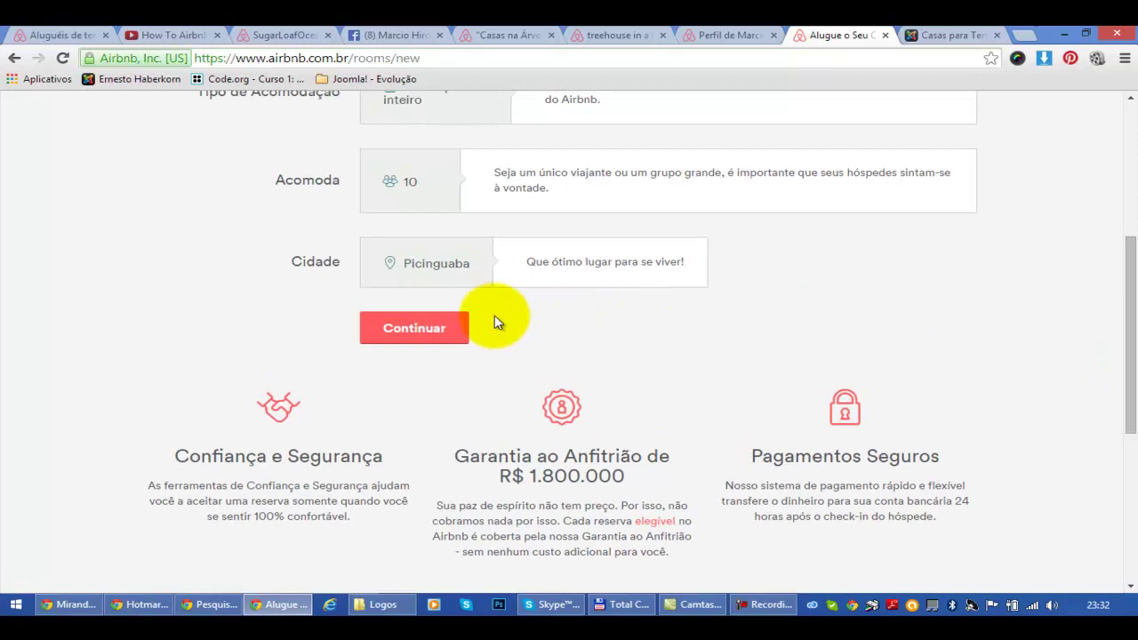
{"action": "left_click", "coordinate": [410, 328]}
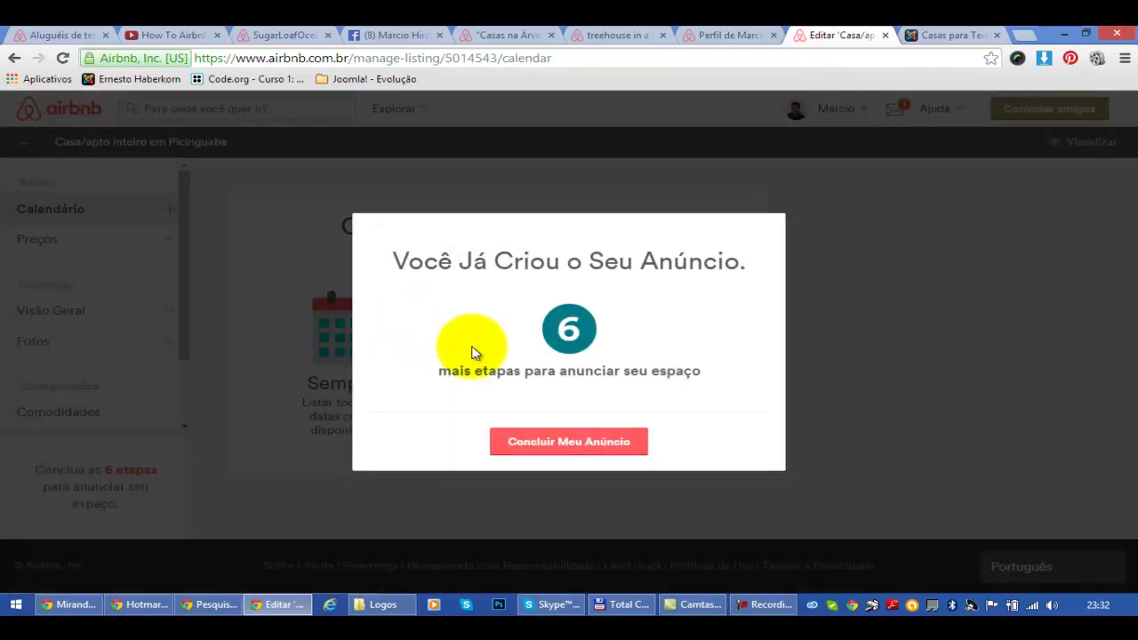
Step: Proceed to completing the listing and set its calendar availability to Algumas Vezes
{"action": "left_click", "coordinate": [562, 446]}
{"action": "left_click", "coordinate": [523, 358]}
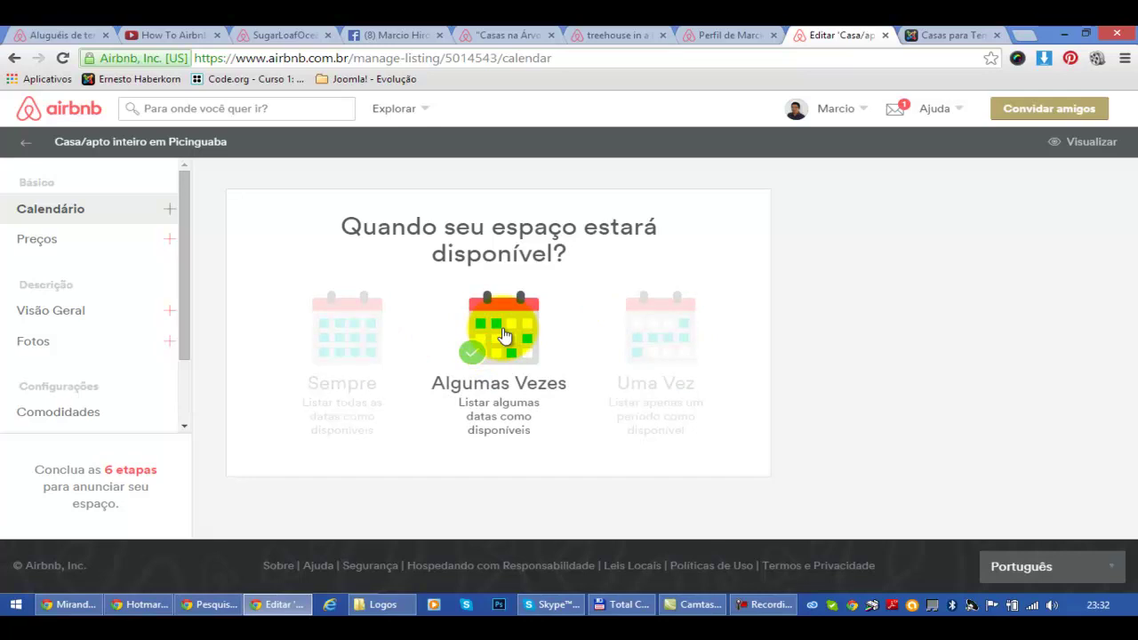
{"action": "left_click", "coordinate": [504, 335]}
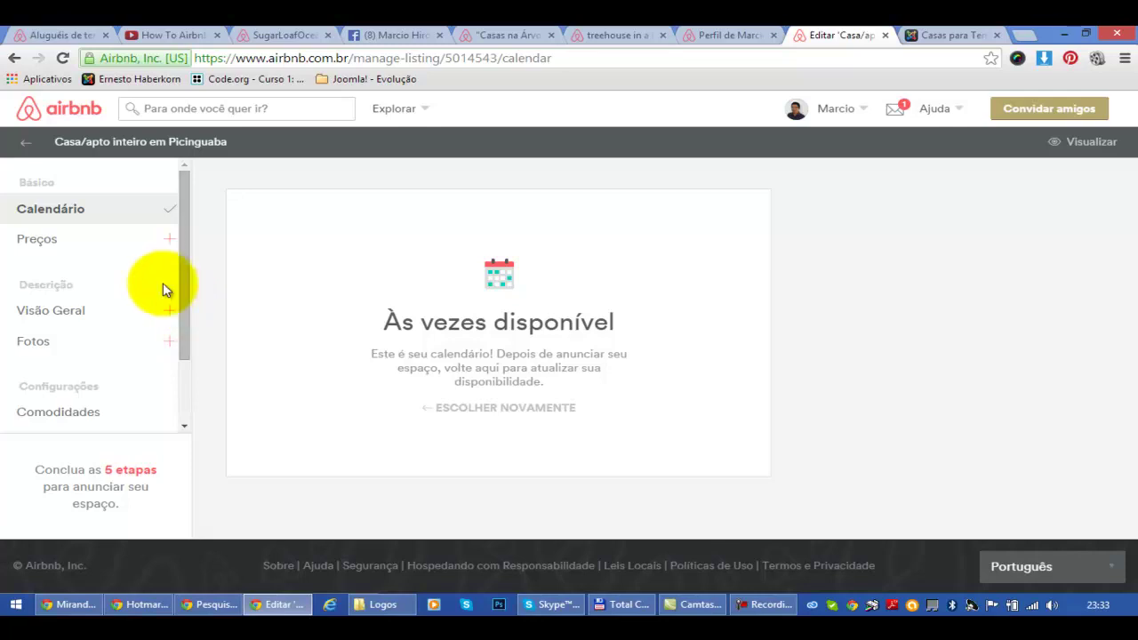
Step: Set the listing's base price per night to R$ 300
{"action": "left_click", "coordinate": [64, 242]}
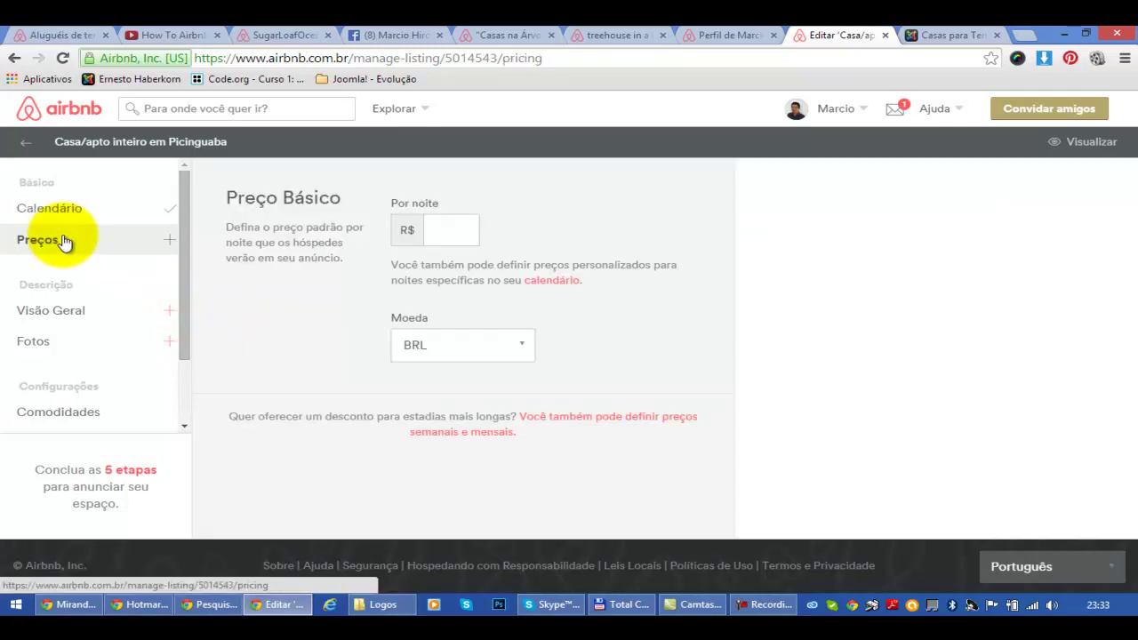
{"action": "left_click", "coordinate": [419, 236]}
{"action": "type", "text": "300"}
{"action": "key", "text": "Tab"}
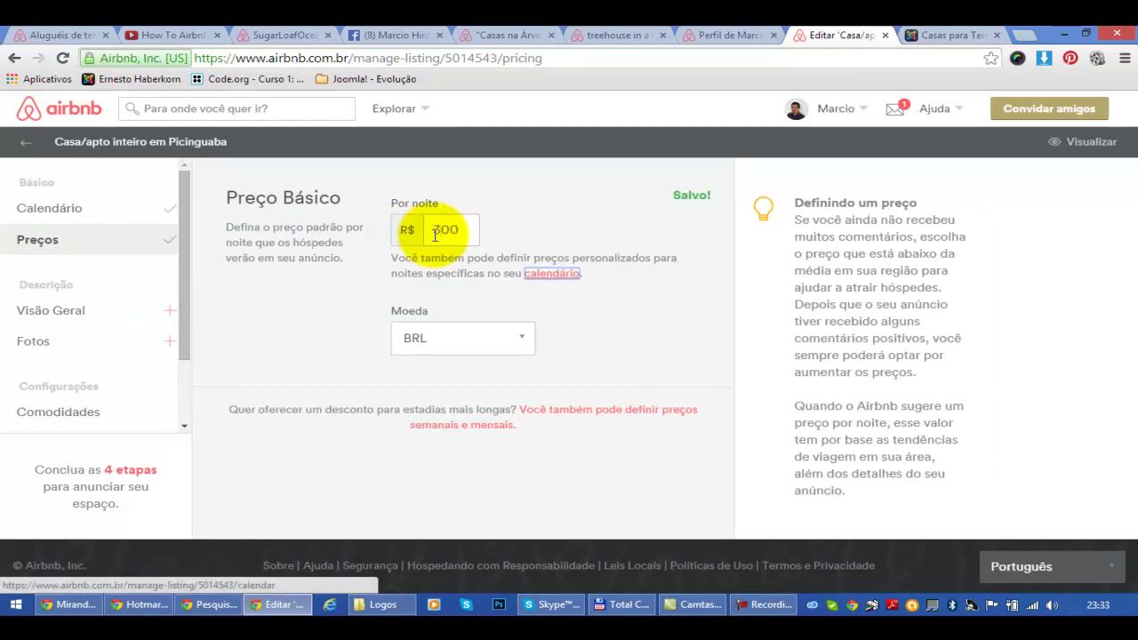
Step: Title the listing "Casa charmosa para 10 pessoas" in its overview
{"action": "left_click", "coordinate": [75, 313]}
{"action": "left_click", "coordinate": [457, 236]}
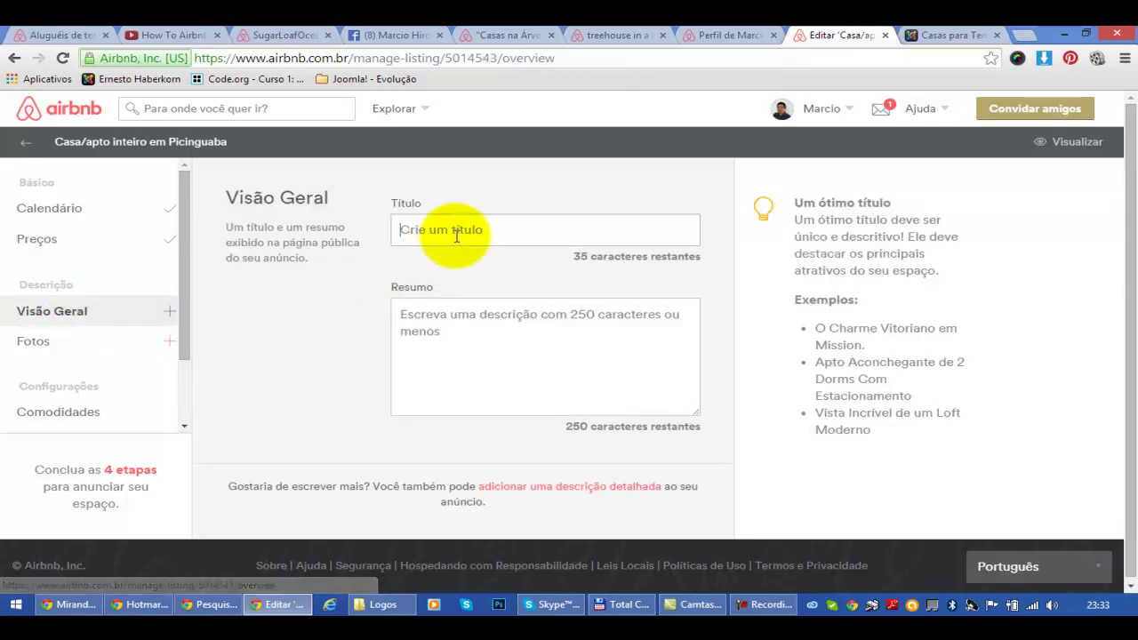
{"action": "type", "text": "Casa"}
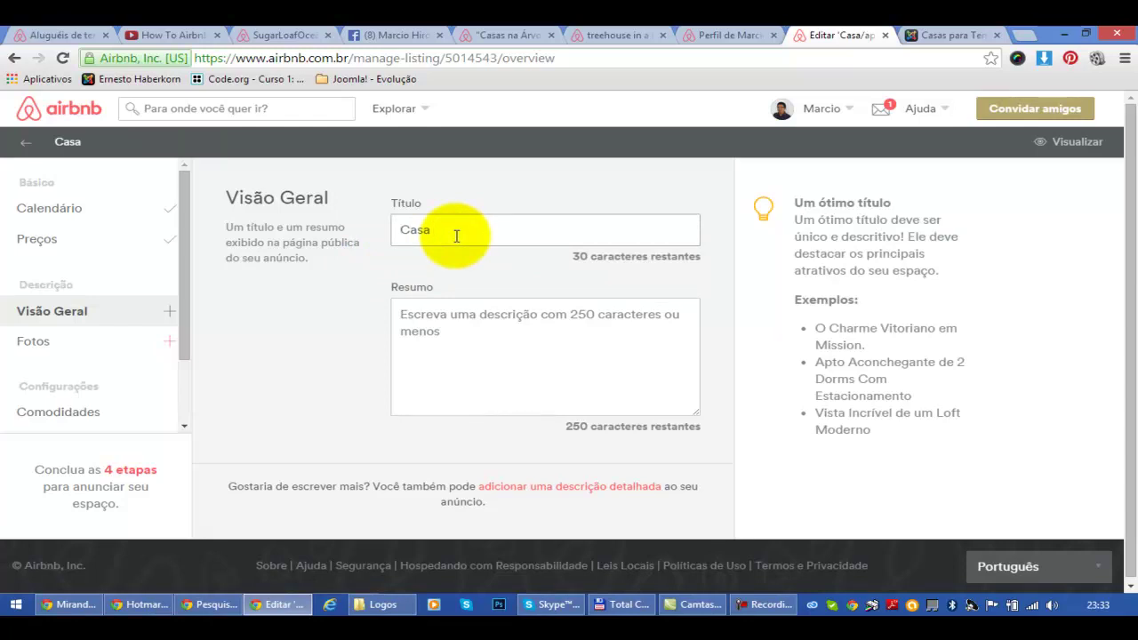
{"action": "type", "text": "charmosa para 10 pessoas"}
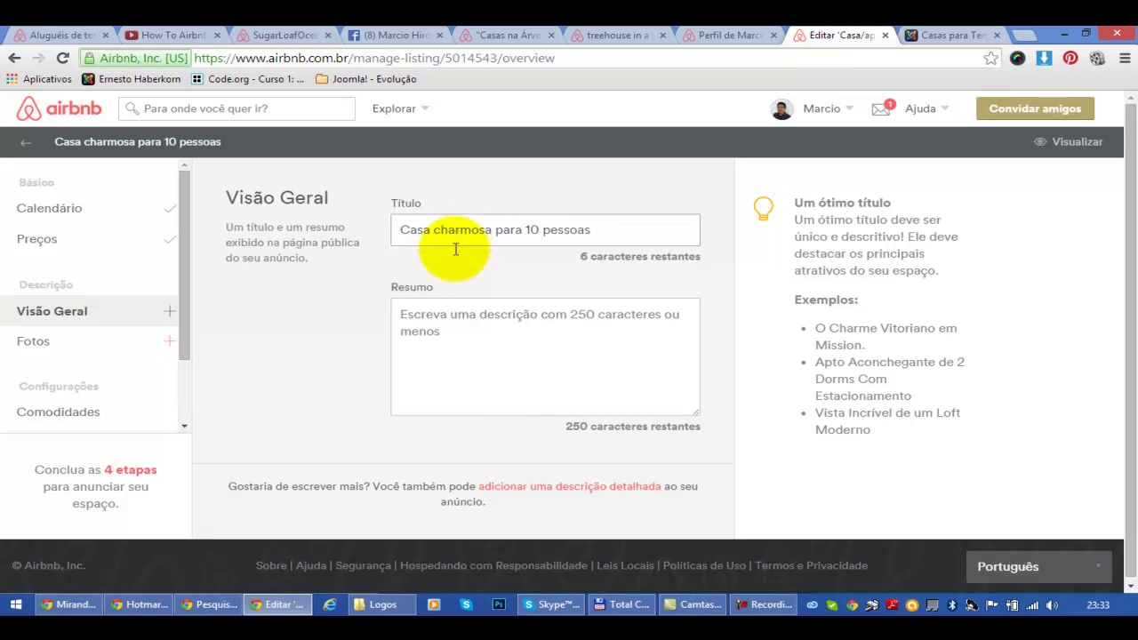
Step: Write the listing summary "Casa perto da praia (150m) ...."
{"action": "left_click", "coordinate": [453, 333]}
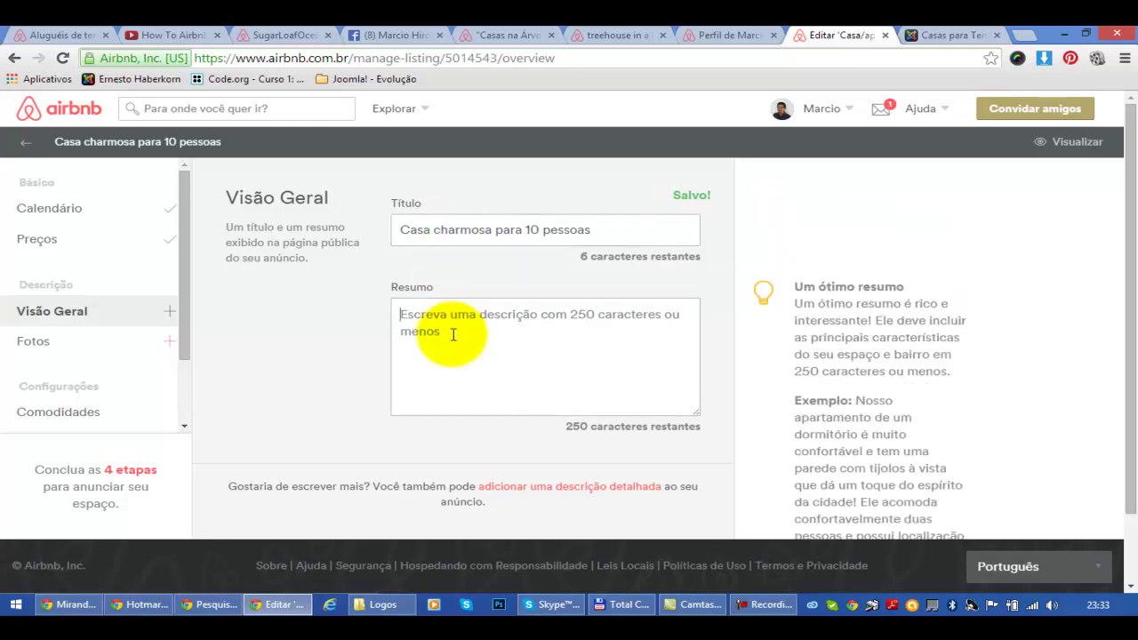
{"action": "type", "text": "Da"}
{"action": "key", "text": "BackSpace"}
{"action": "key", "text": "BackSpace"}
{"action": "type", "text": "Casa pr"}
{"action": "type", "text": "rto da praia (150)"}
{"action": "key", "text": "BackSpace"}
{"action": "type", "text": "m)"}
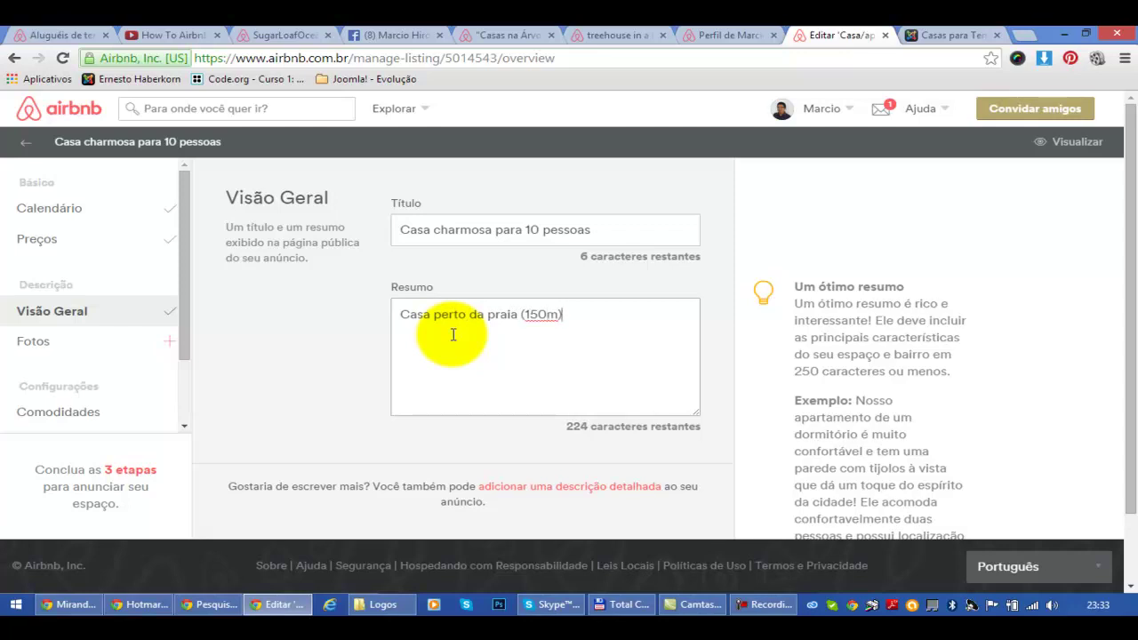
{"action": "type", "text": "  ...."}
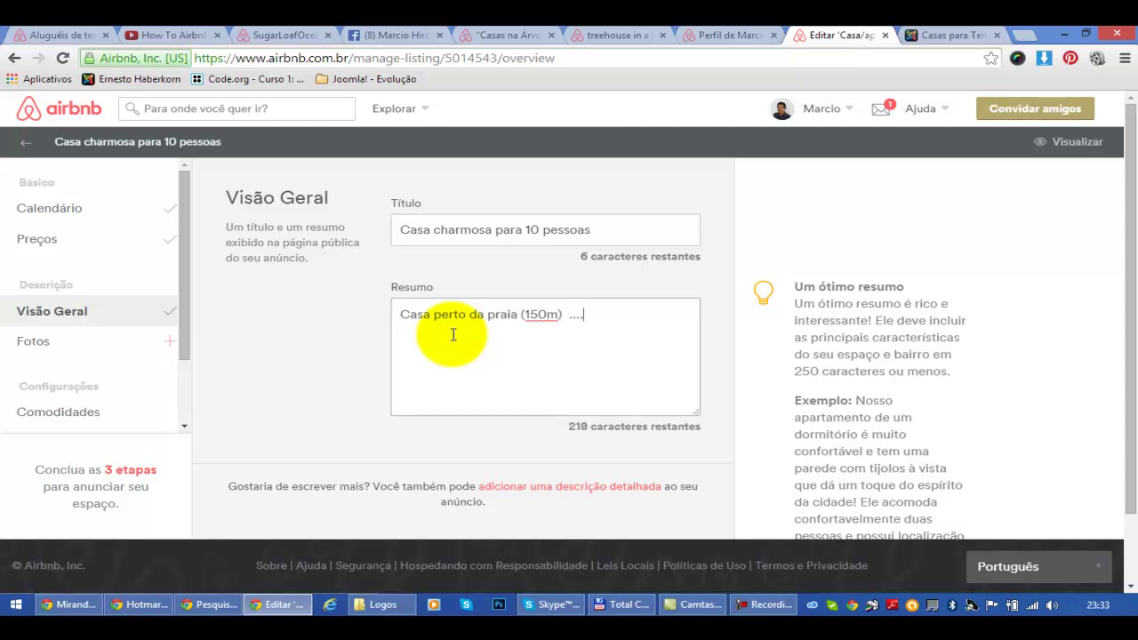
Step: Upload the photos Picinguaba-2014_8048.JPG, Picinguaba-2014_8045.JPG and Picinguaba-2014_8310.JPG to the listing
{"action": "left_click", "coordinate": [34, 343]}
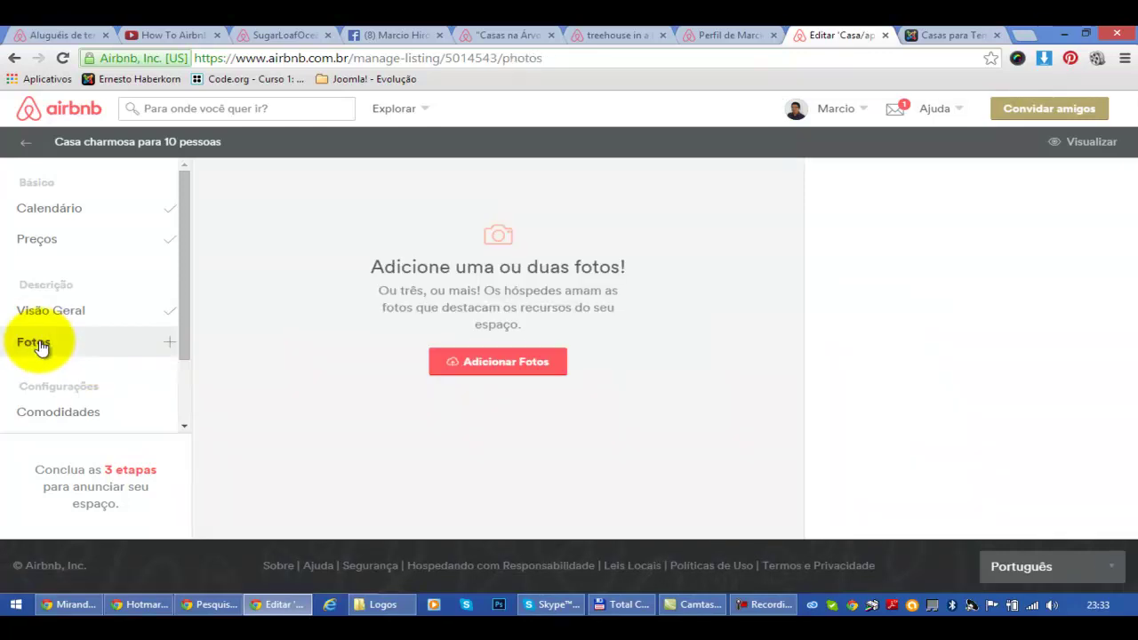
{"action": "left_click", "coordinate": [494, 372]}
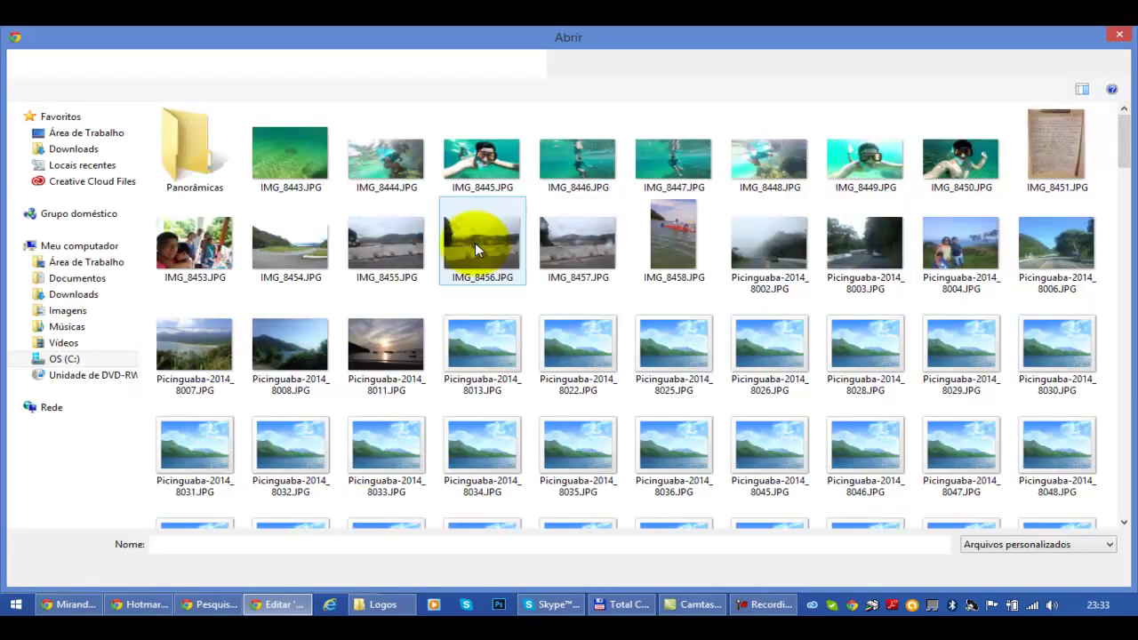
{"action": "left_click_drag", "start_coordinate": [1128, 167], "coordinate": [1126, 190]}
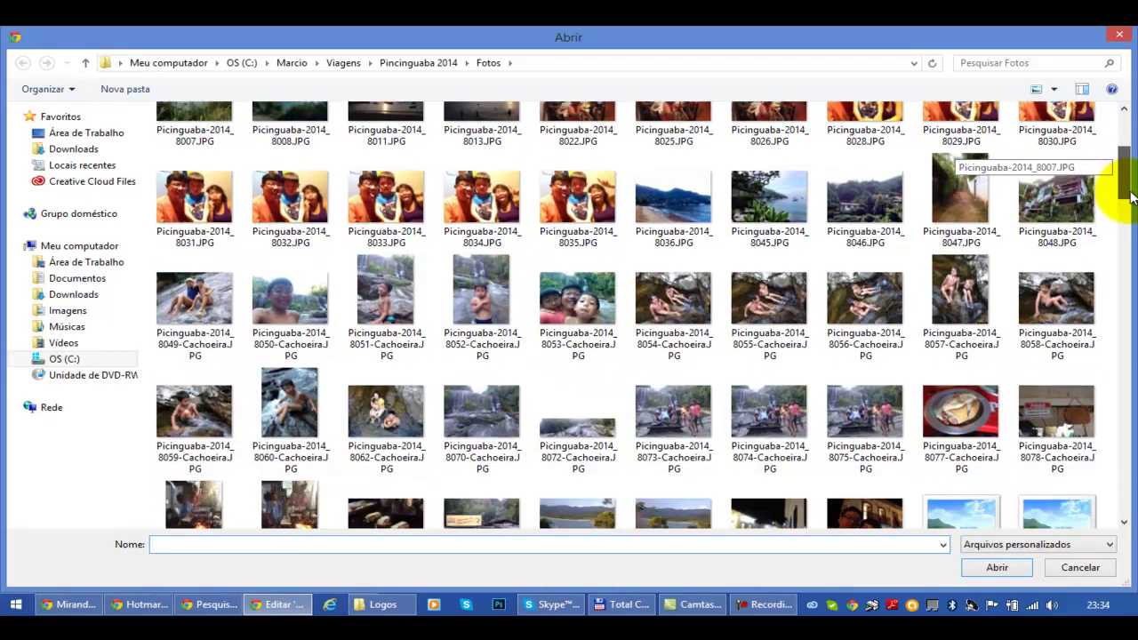
{"action": "left_click", "coordinate": [1076, 195]}
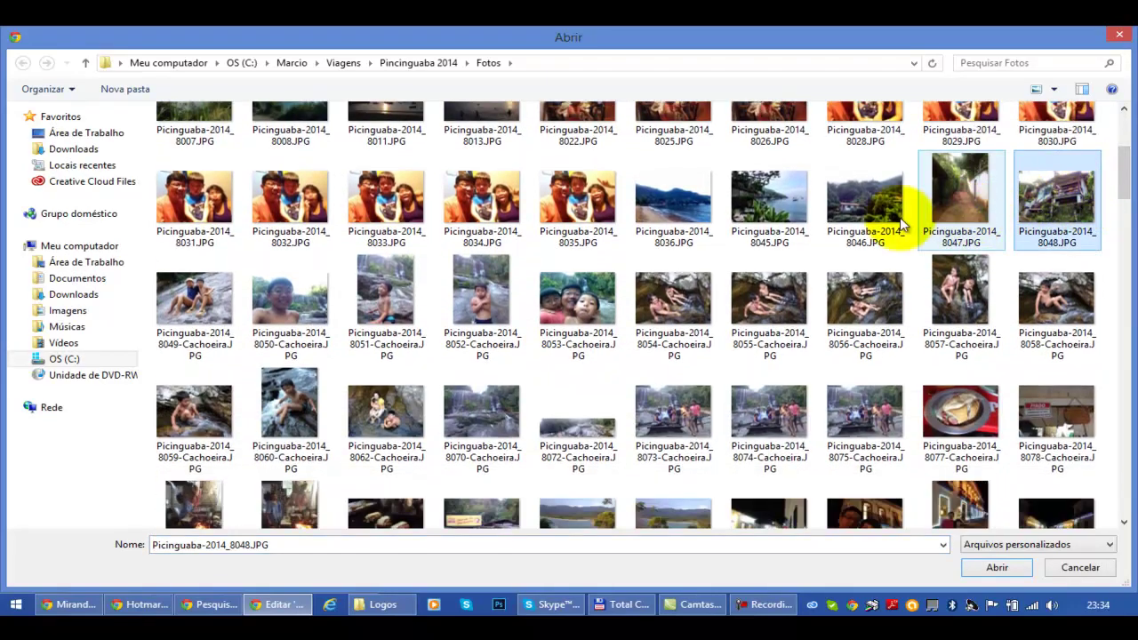
{"action": "left_click", "coordinate": [772, 218], "text": "ctrl"}
{"action": "left_click_drag", "start_coordinate": [1122, 206], "coordinate": [1118, 377]}
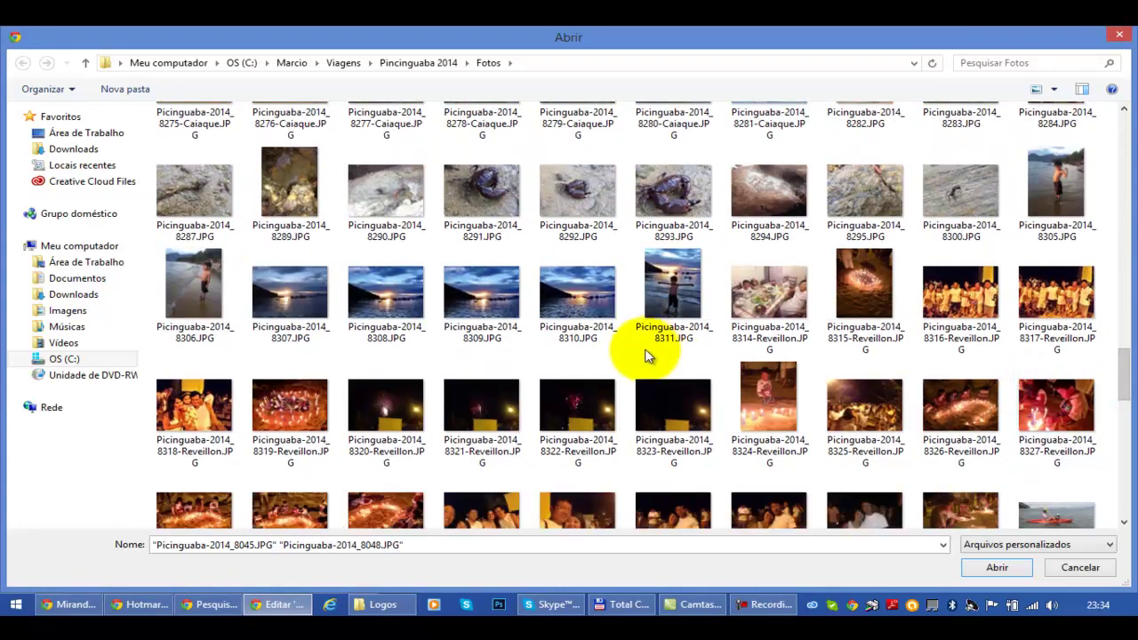
{"action": "left_click", "coordinate": [578, 320], "text": "ctrl"}
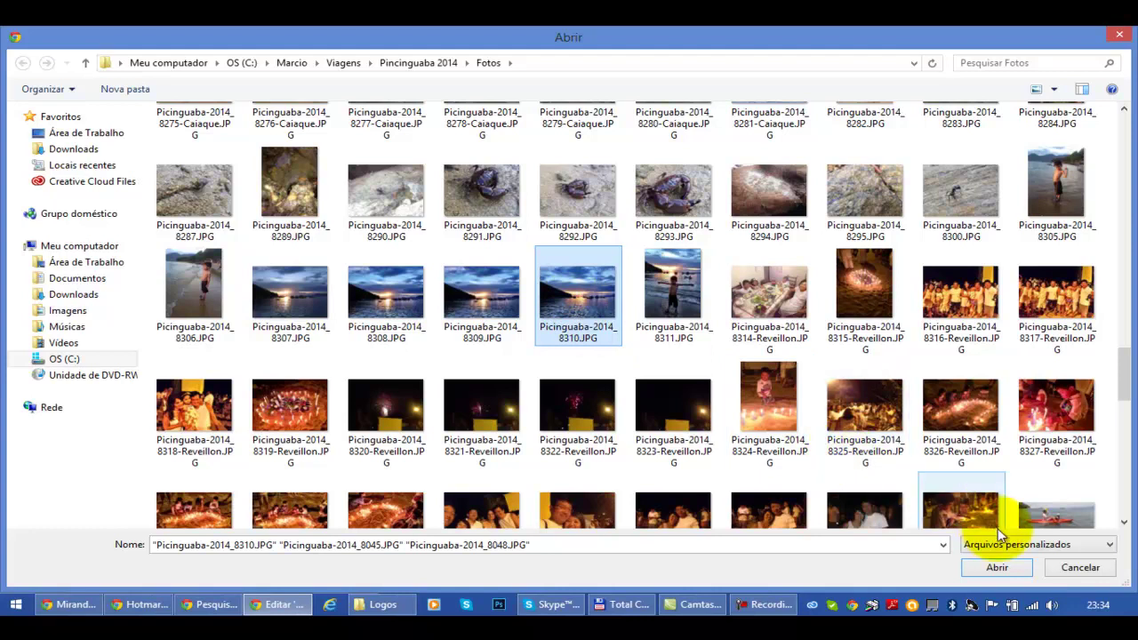
{"action": "left_click", "coordinate": [1004, 571]}
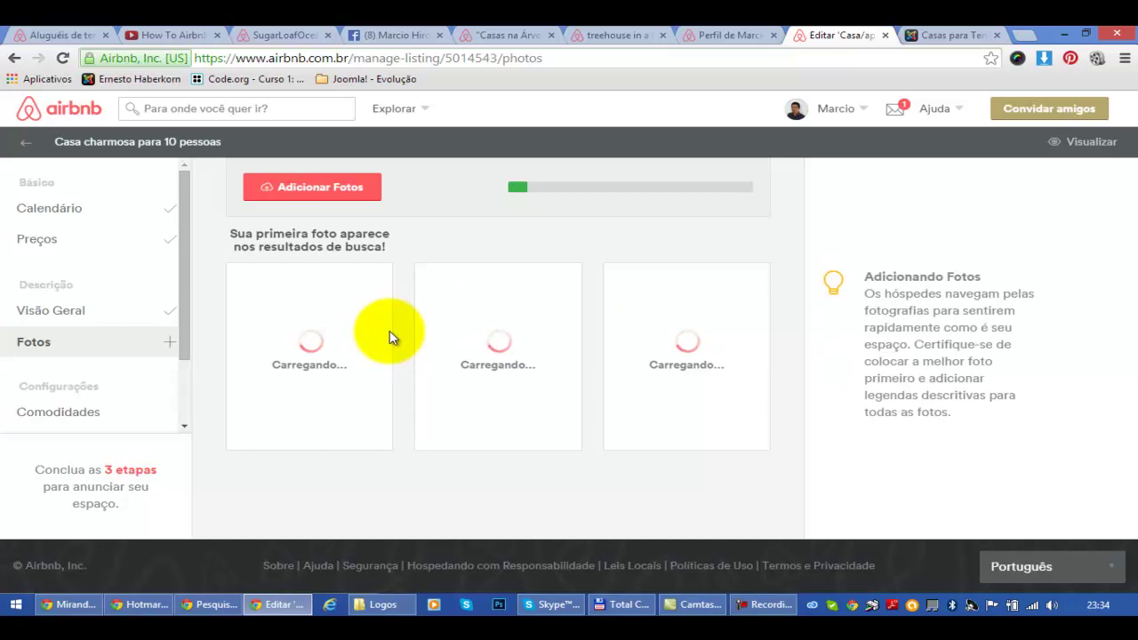
Step: Add Cozinha and Básico to the listing's most common amenities
{"action": "left_click_drag", "start_coordinate": [186, 324], "coordinate": [191, 402]}
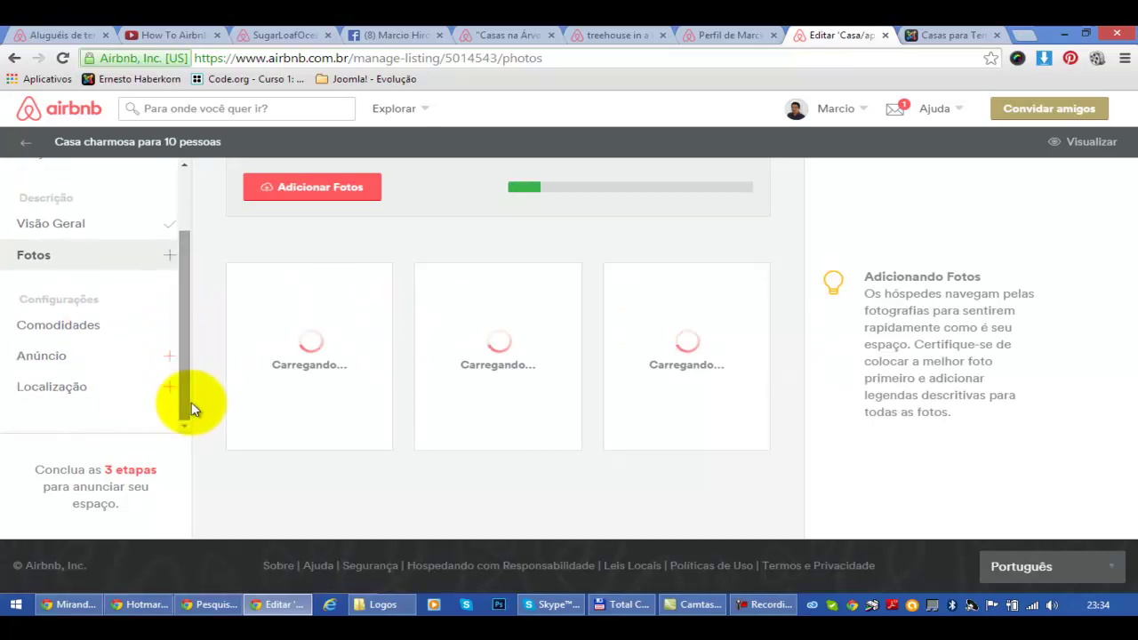
{"action": "left_click", "coordinate": [77, 328]}
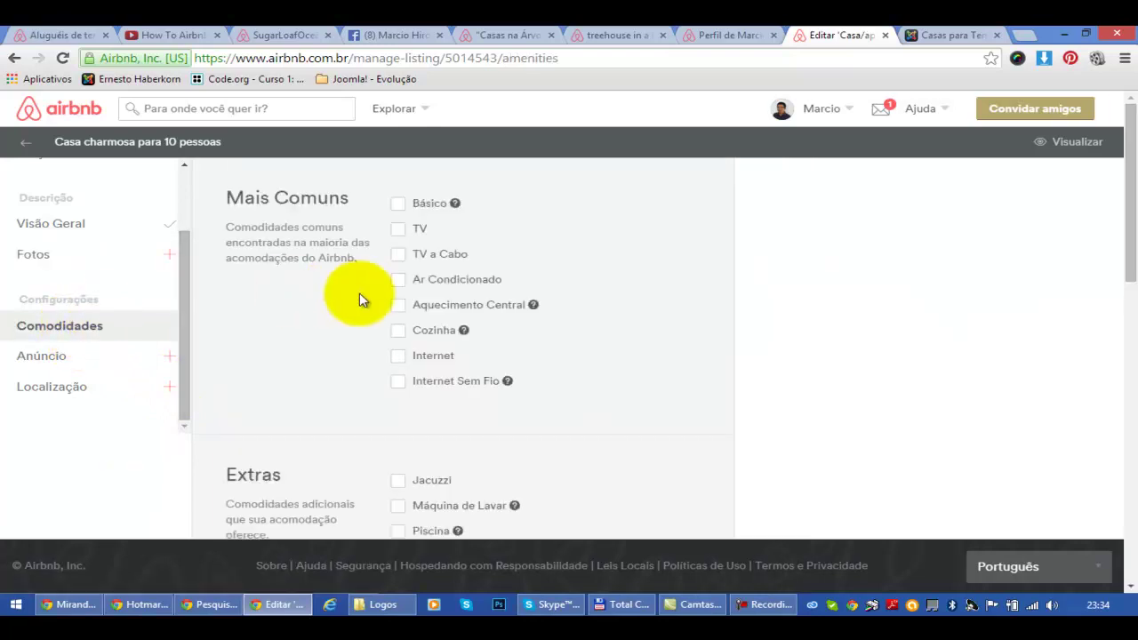
{"action": "left_click", "coordinate": [397, 332]}
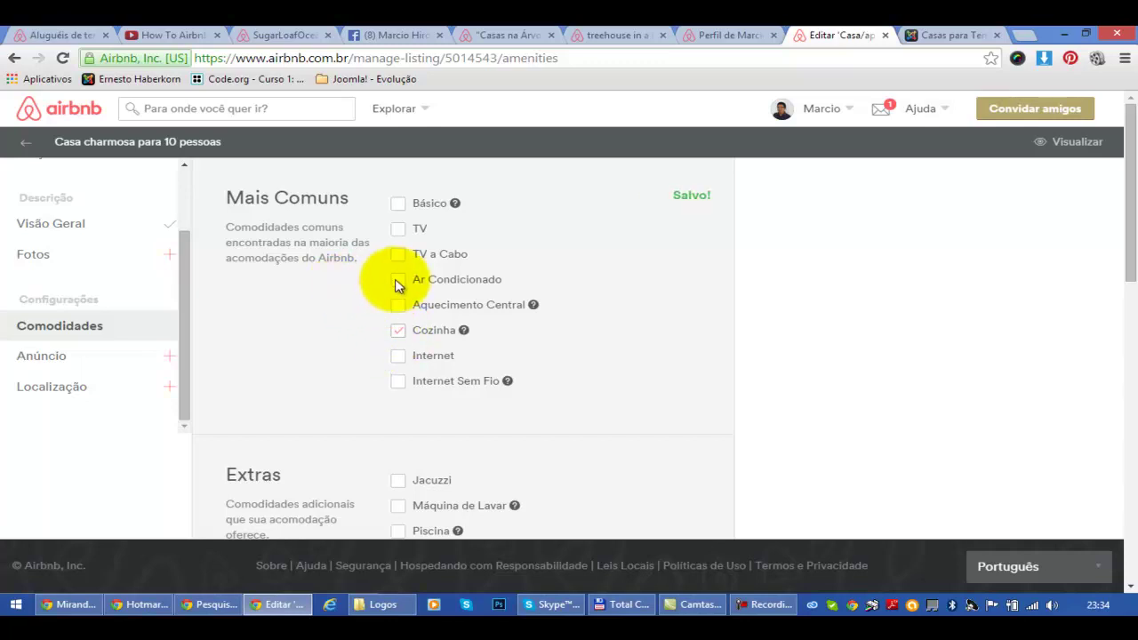
{"action": "mouse_move", "coordinate": [455, 205]}
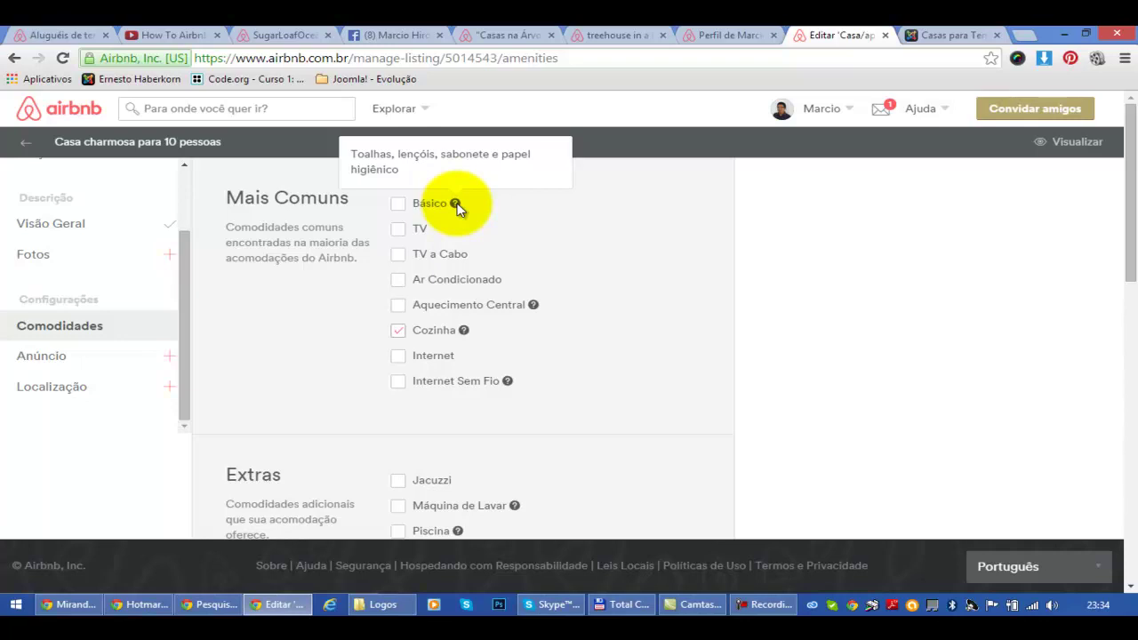
{"action": "left_click", "coordinate": [397, 206]}
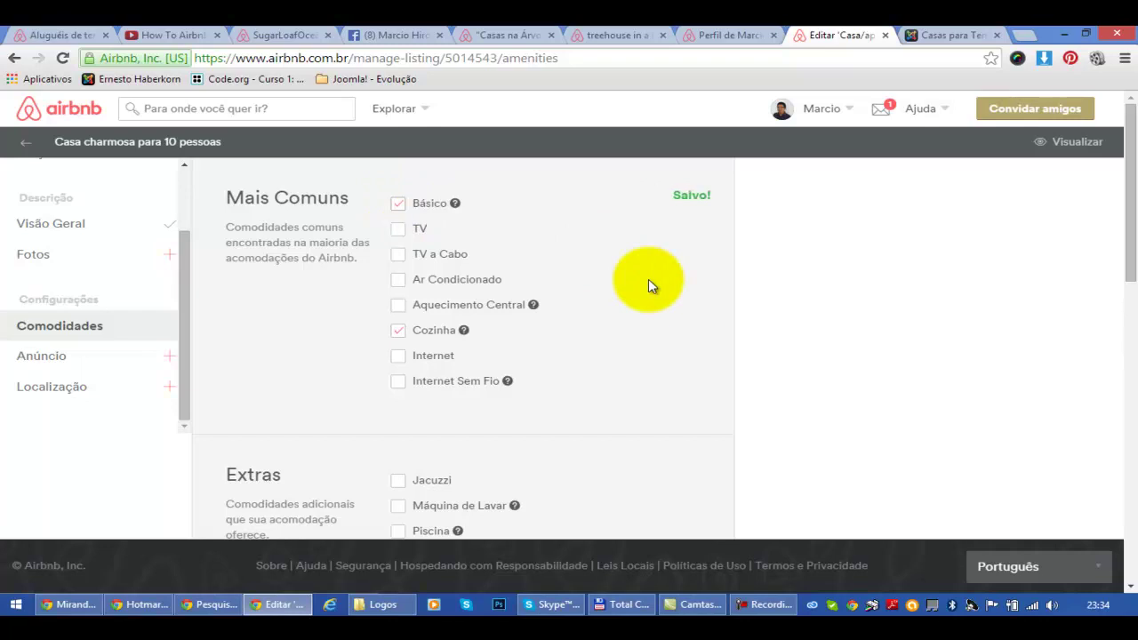
Step: Mark the special features Ideal para Famílias e Crianças and Permitido Fumar, then review the home safety options
{"action": "left_click_drag", "start_coordinate": [1128, 256], "coordinate": [1120, 368]}
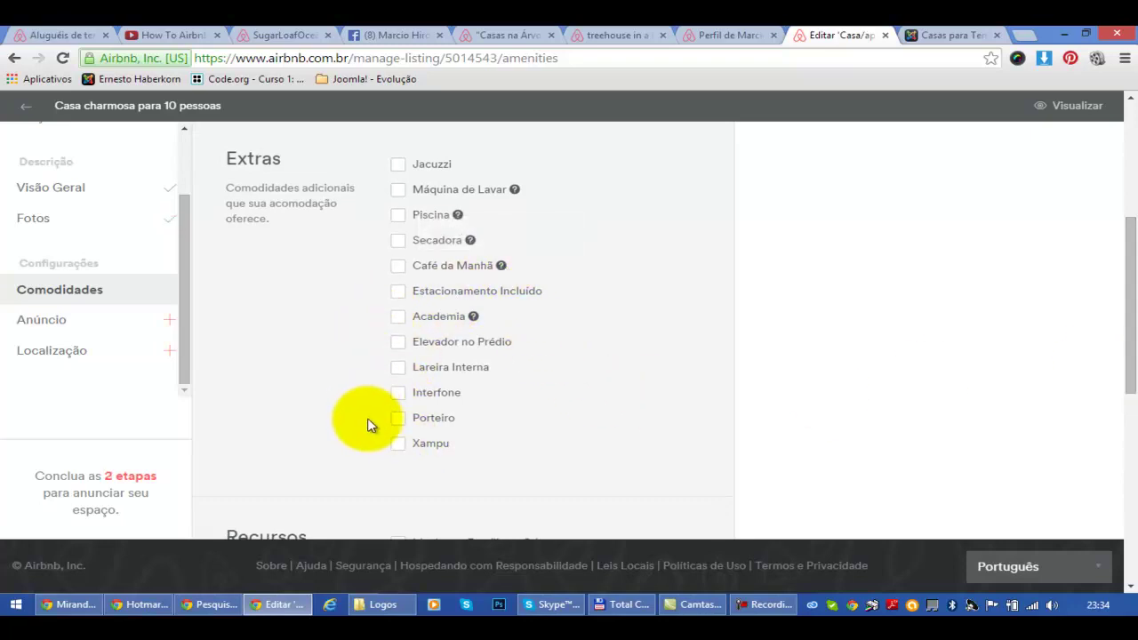
{"action": "left_click_drag", "start_coordinate": [1128, 293], "coordinate": [1135, 431]}
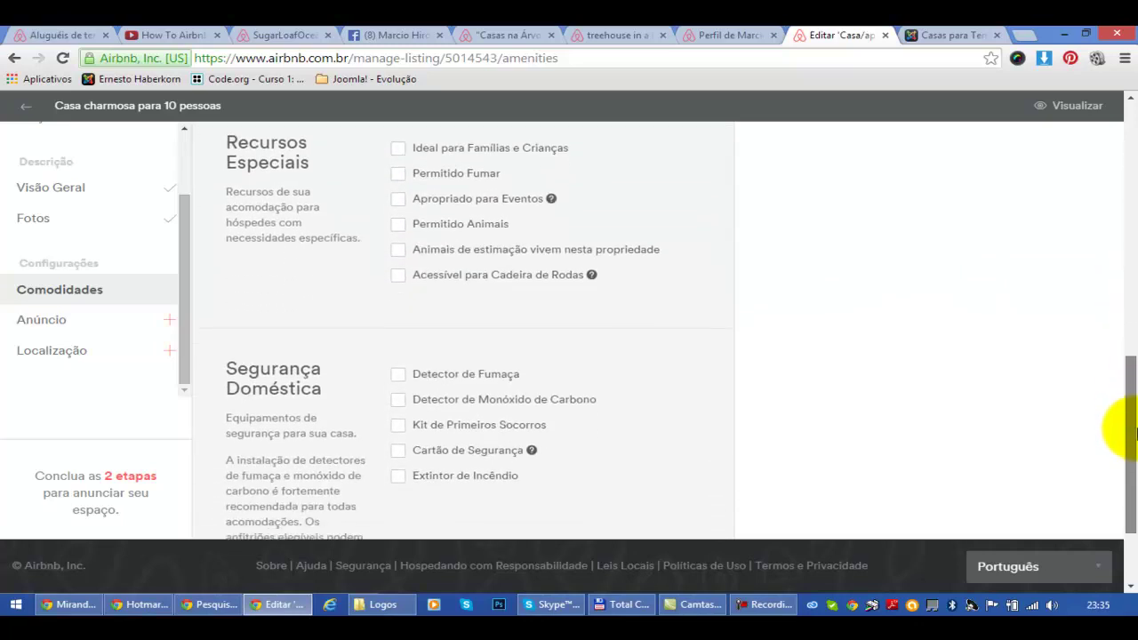
{"action": "left_click", "coordinate": [399, 151]}
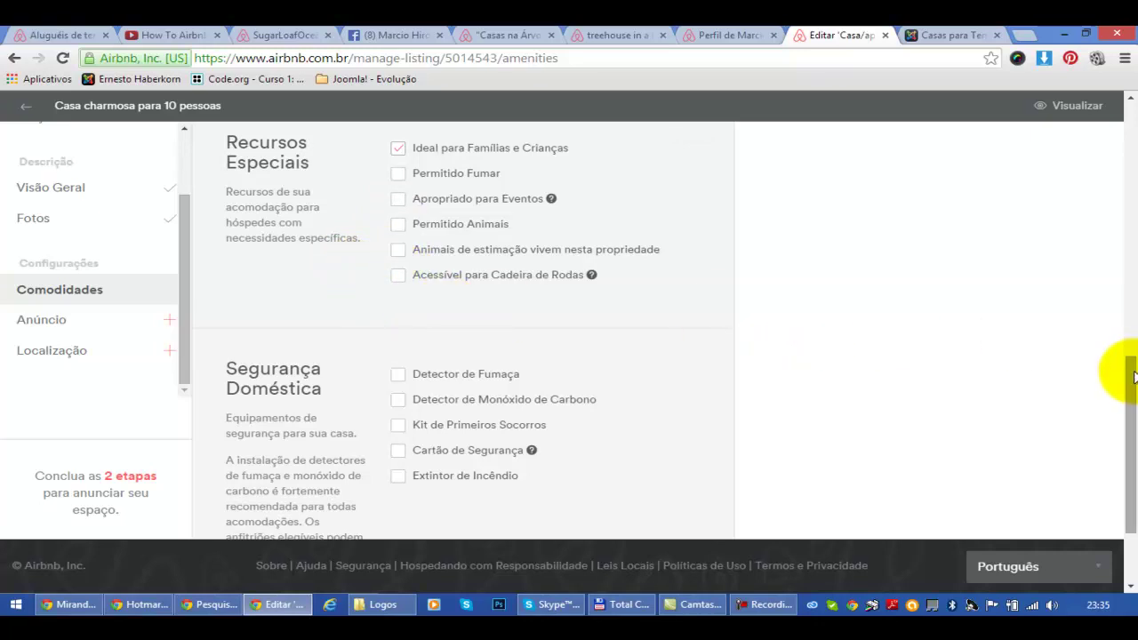
{"action": "left_click_drag", "start_coordinate": [1134, 376], "coordinate": [1133, 375]}
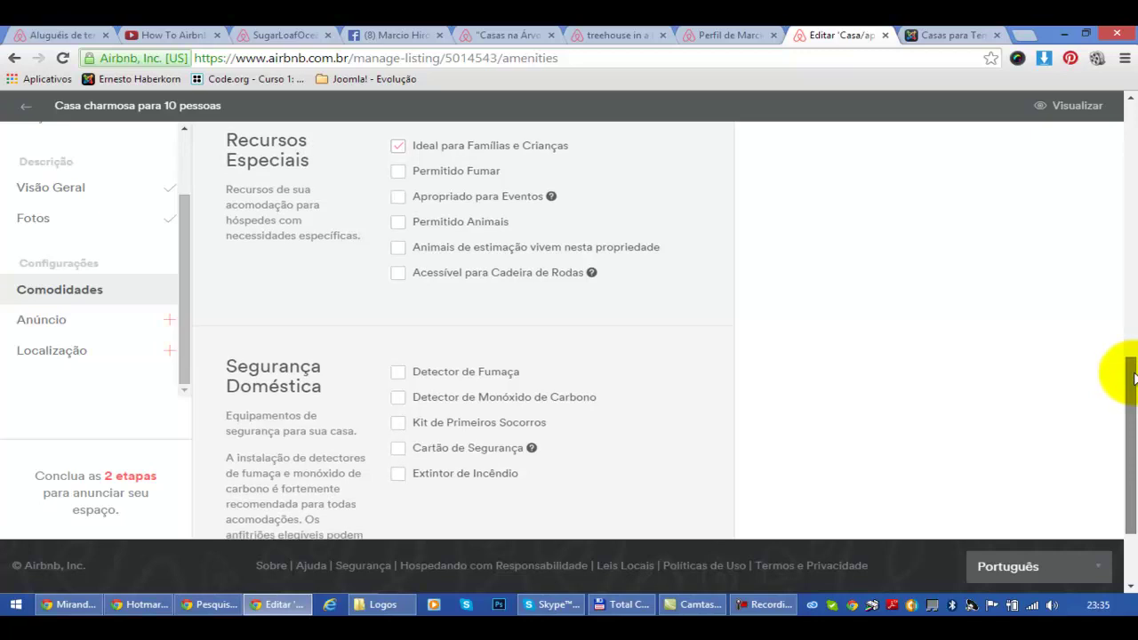
{"action": "left_click", "coordinate": [397, 170]}
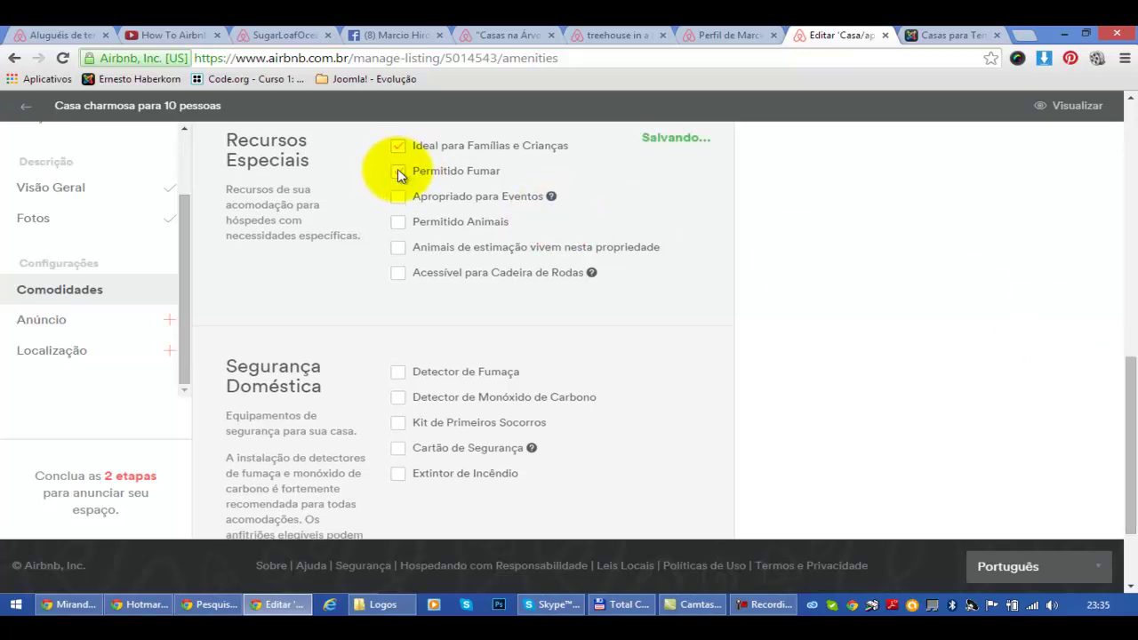
{"action": "left_click_drag", "start_coordinate": [1133, 442], "coordinate": [1133, 484]}
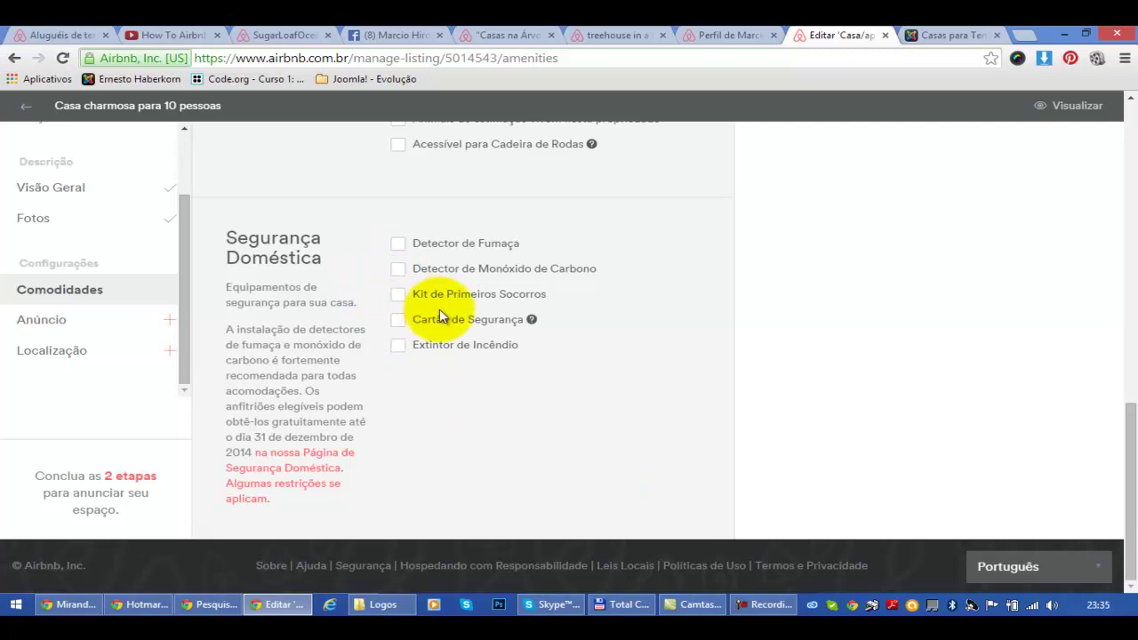
Step: Caption the first listing photo, the beach view, "Vista da praia ao chegar."
{"action": "left_click", "coordinate": [53, 224]}
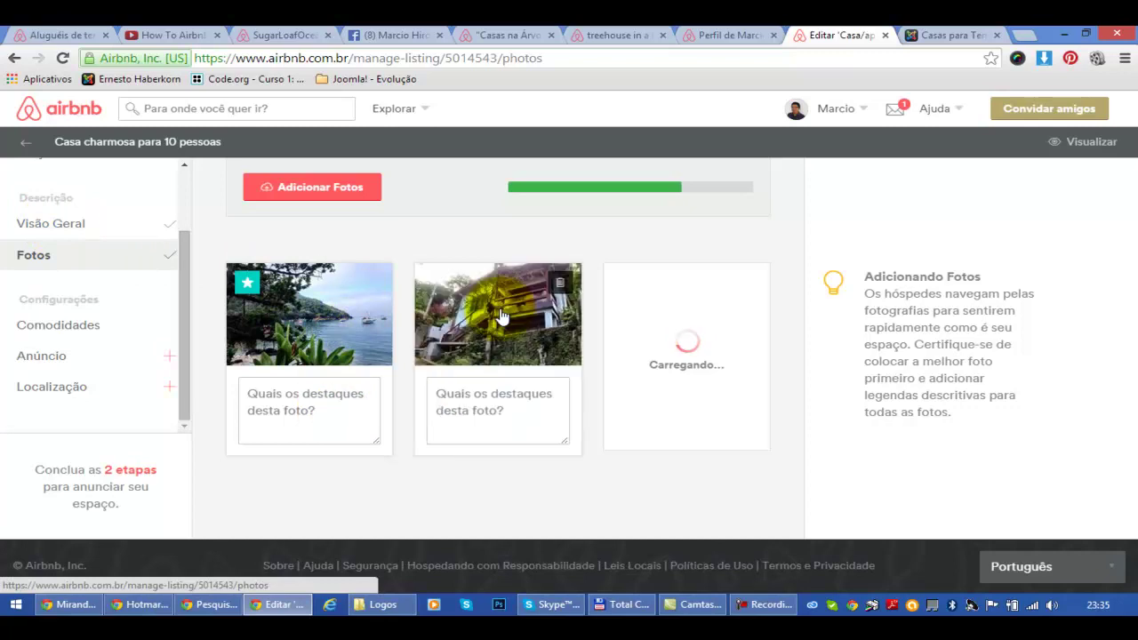
{"action": "left_click", "coordinate": [335, 412]}
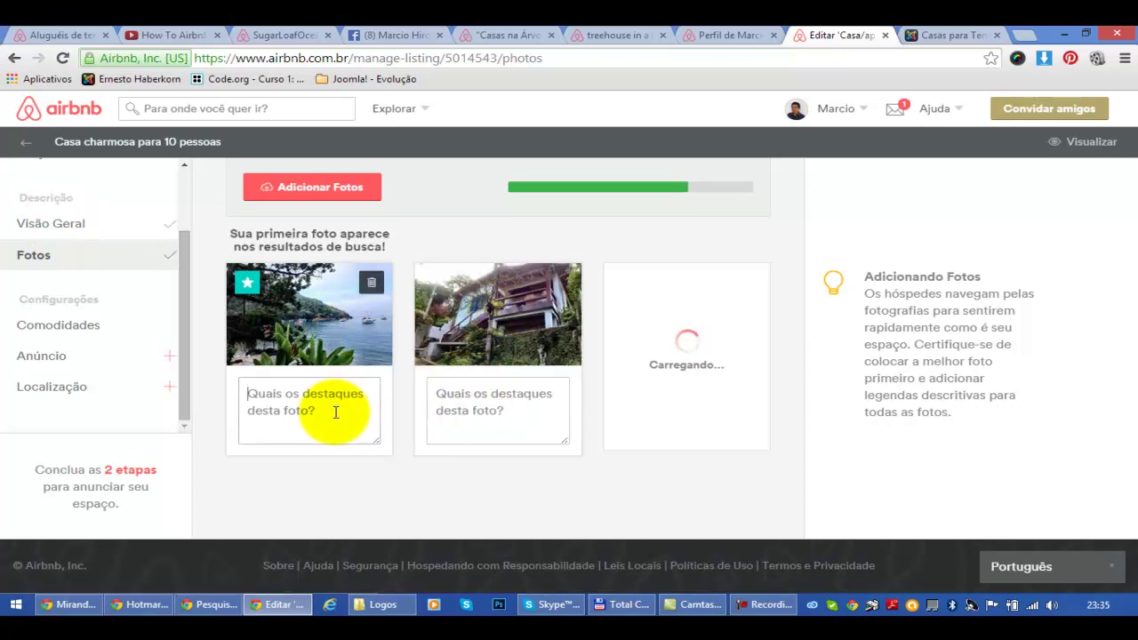
{"action": "type", "text": "vista"}
{"action": "key", "text": "BackSpace"}
{"action": "key", "text": "BackSpace"}
{"action": "key", "text": "BackSpace"}
{"action": "key", "text": "BackSpace"}
{"action": "key", "text": "BackSpace"}
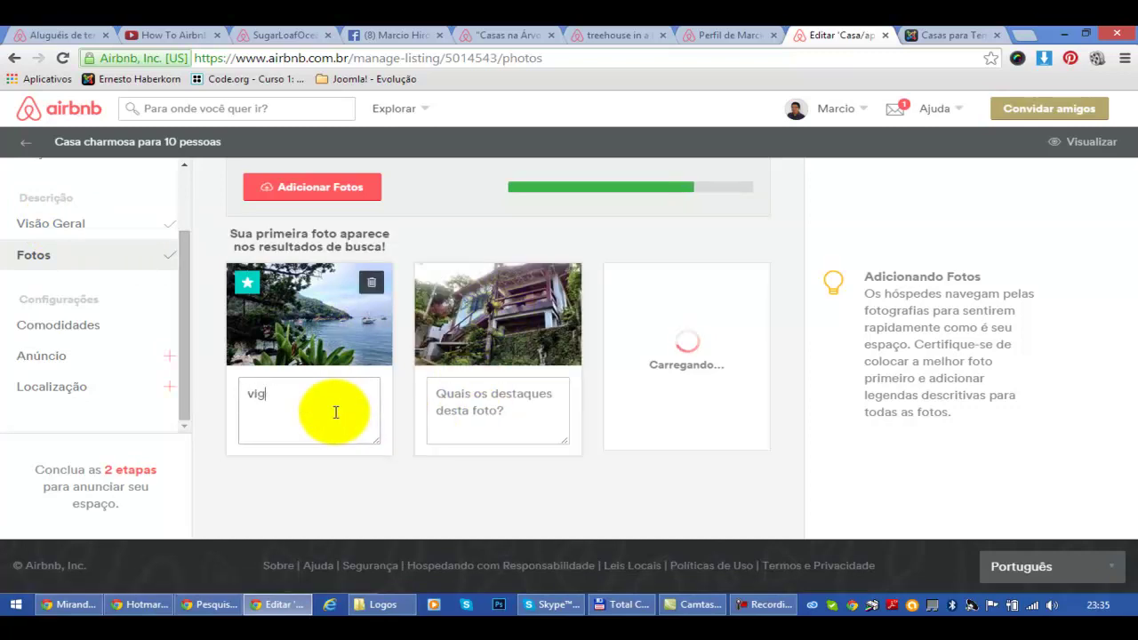
{"action": "type", "text": "Vista da p"}
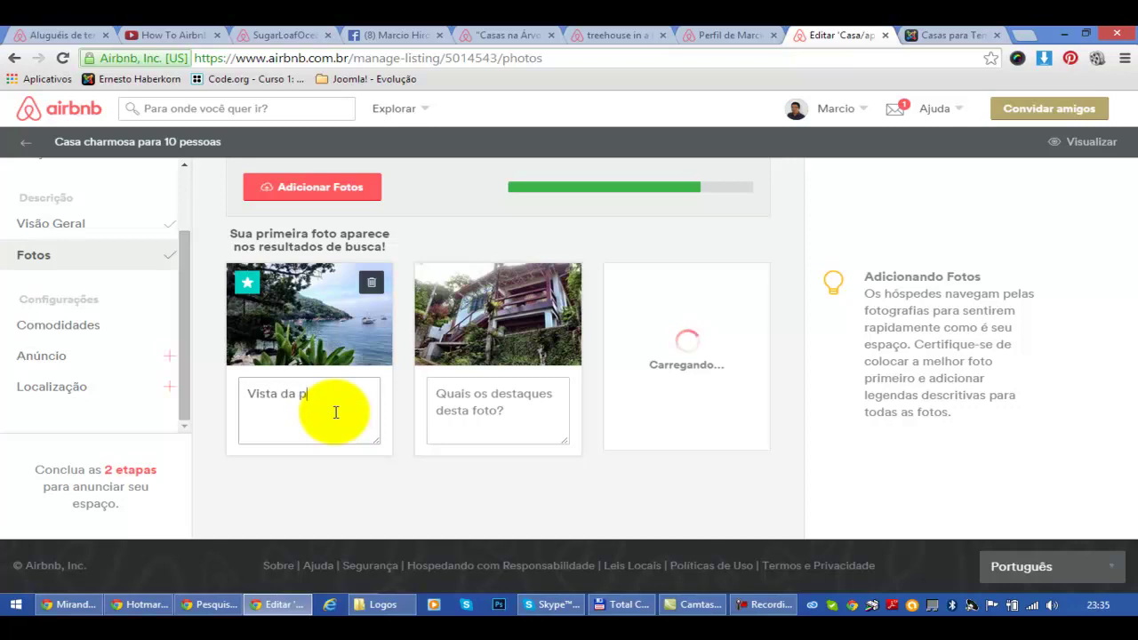
{"action": "type", "text": "raia ao chegar."}
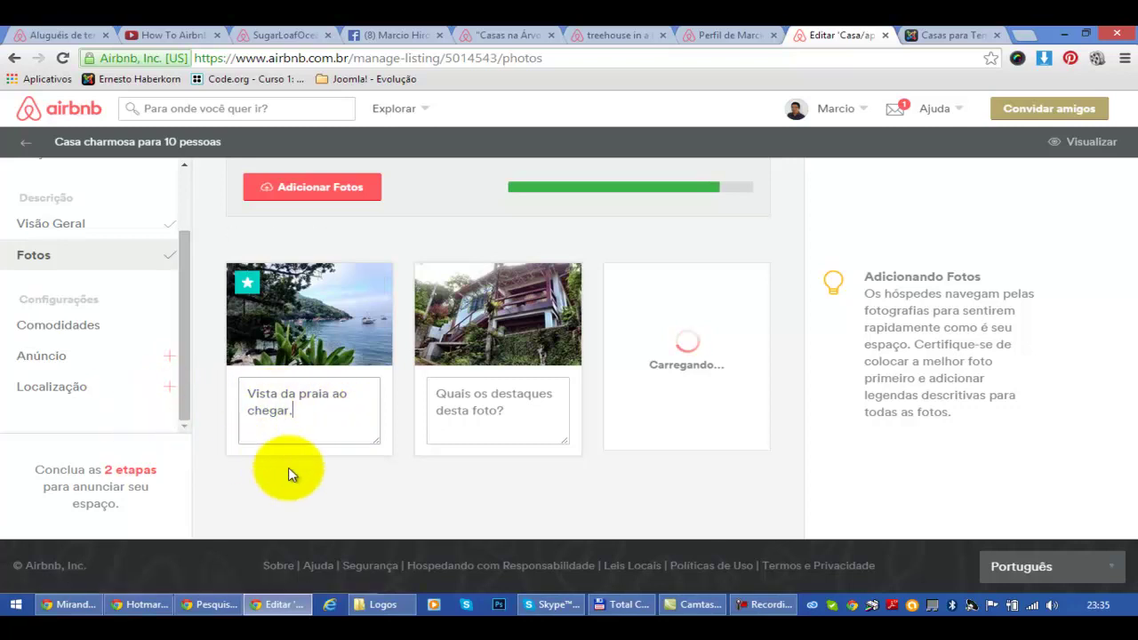
Step: In the listing's rooms and beds details, set Quartos to 3 and Nº de Camas to 10
{"action": "left_click", "coordinate": [42, 355]}
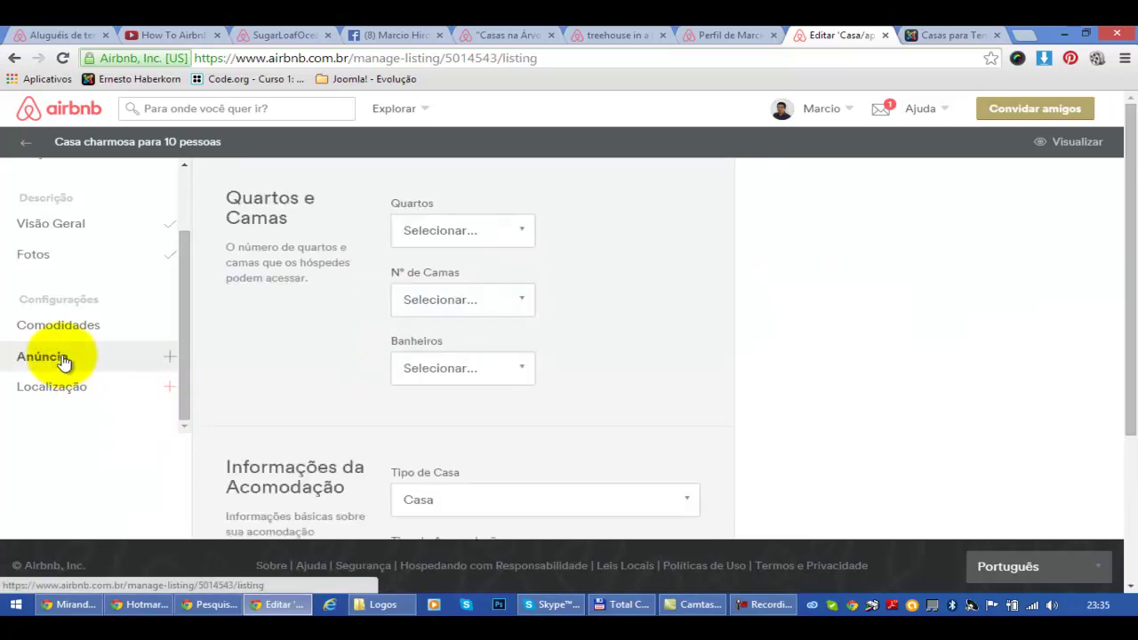
{"action": "left_click", "coordinate": [525, 235]}
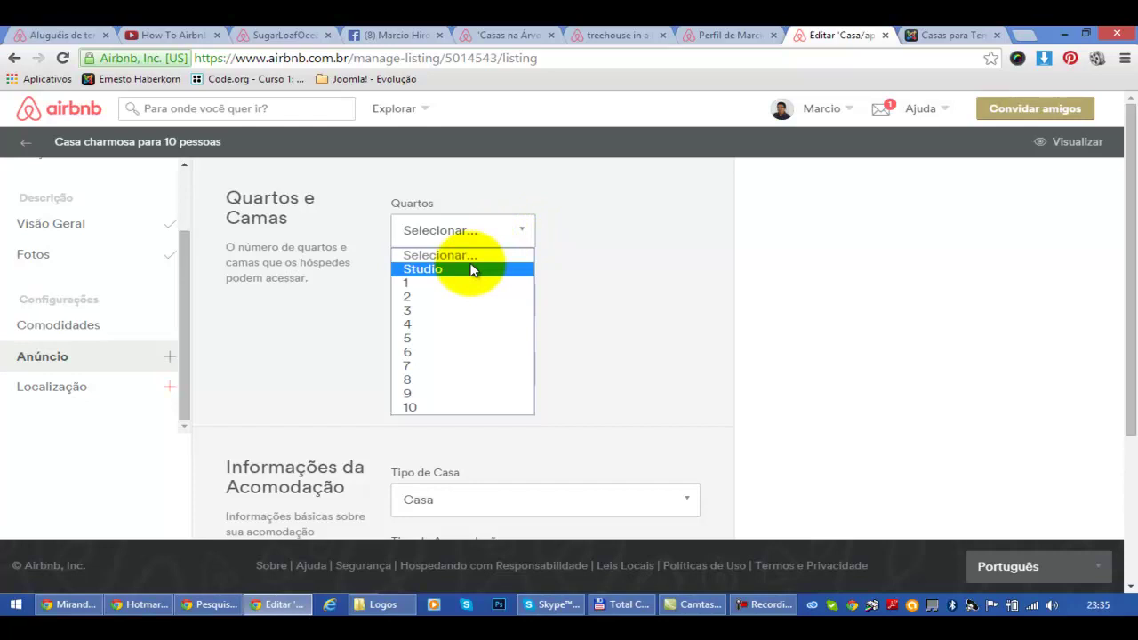
{"action": "left_click", "coordinate": [417, 310]}
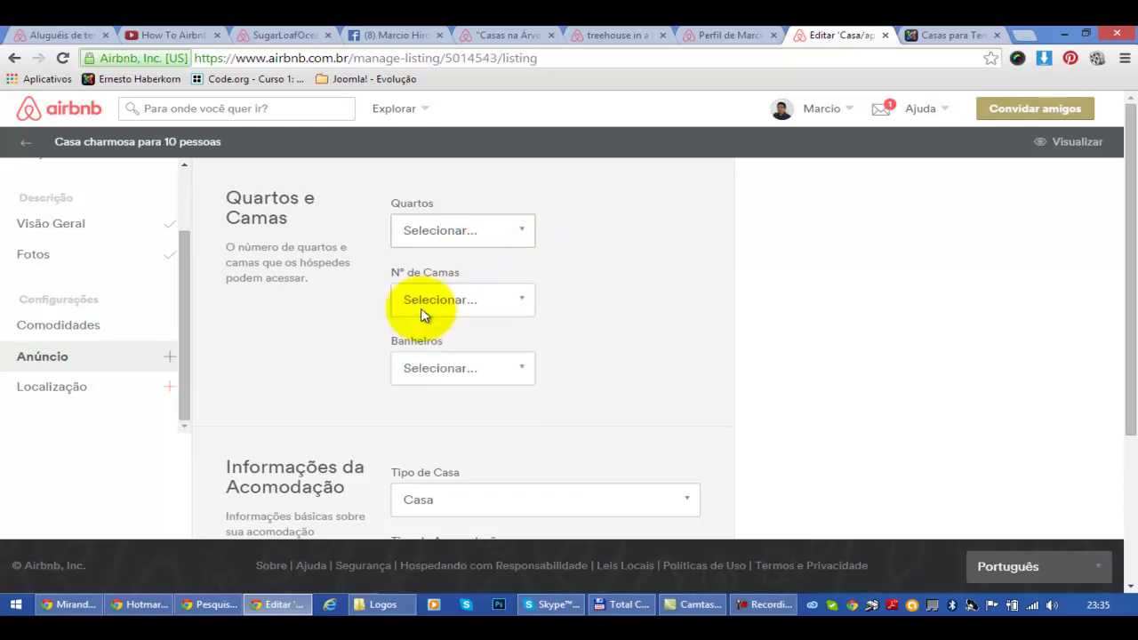
{"action": "left_click", "coordinate": [519, 301]}
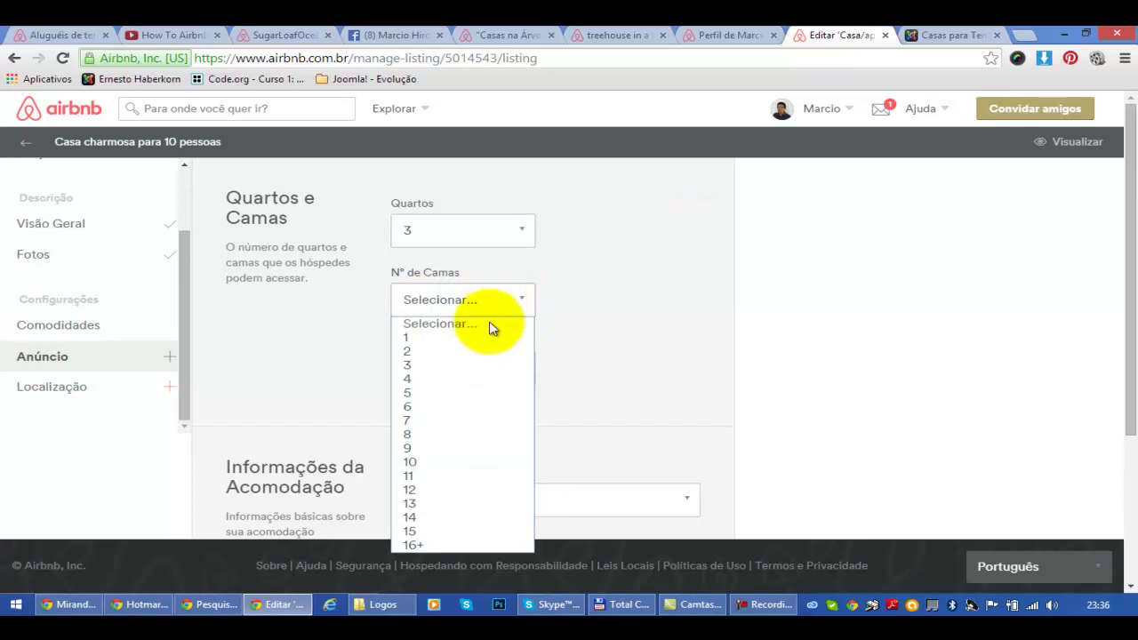
{"action": "left_click", "coordinate": [420, 462]}
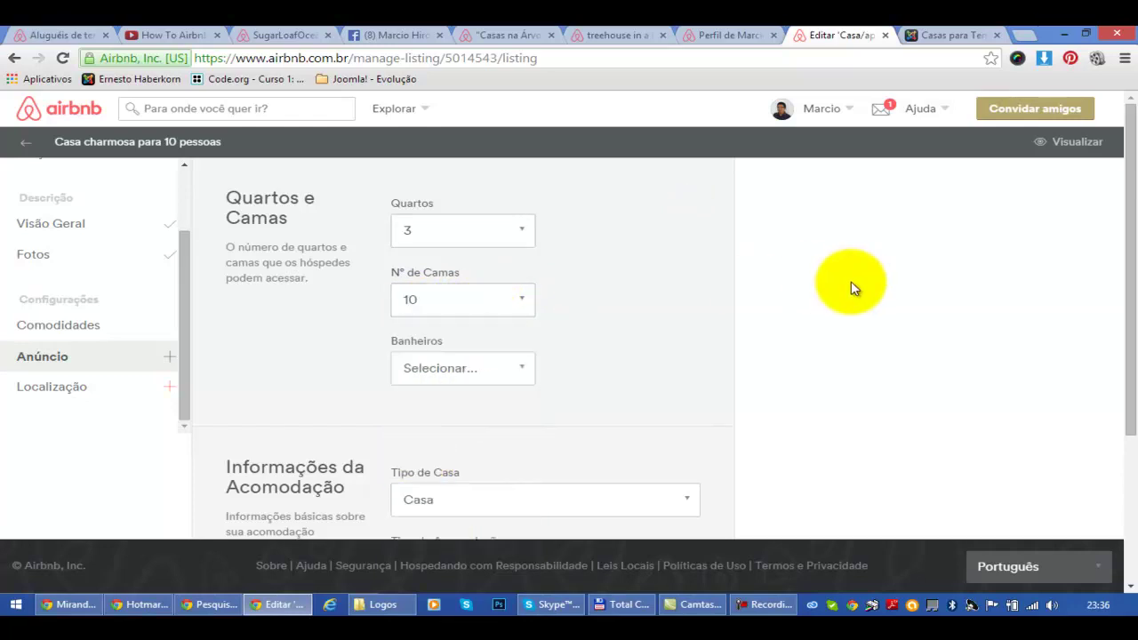
Step: Change the number of beds to 5 and set Banheiros to 1
{"action": "scroll", "coordinate": [1130, 272], "scroll_direction": "down", "scroll_amount": 1}
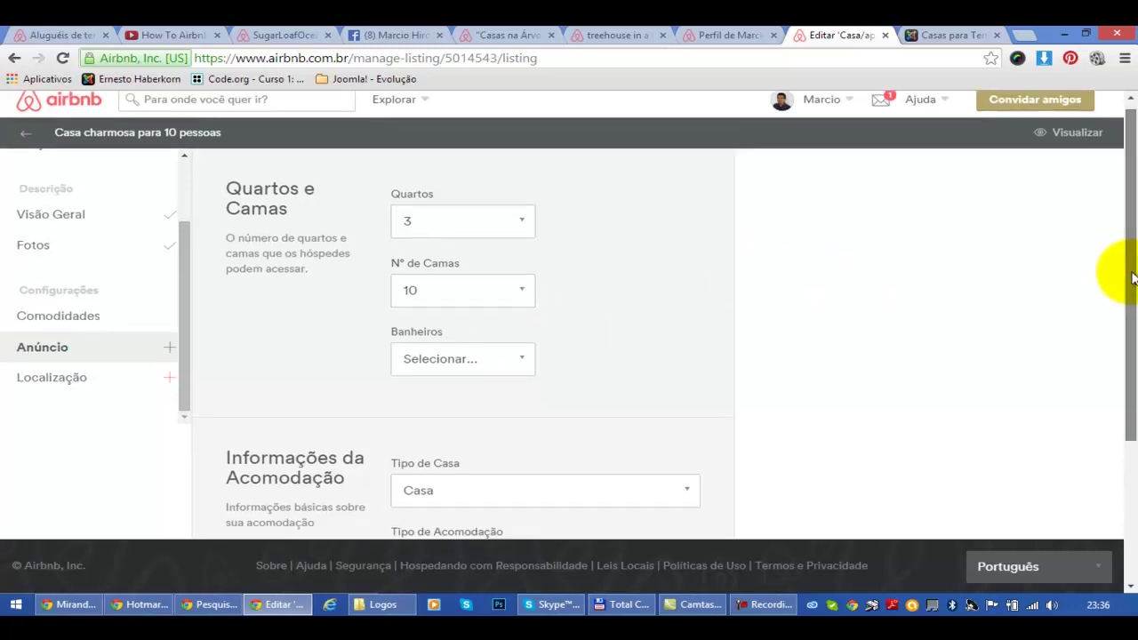
{"action": "left_click", "coordinate": [525, 291]}
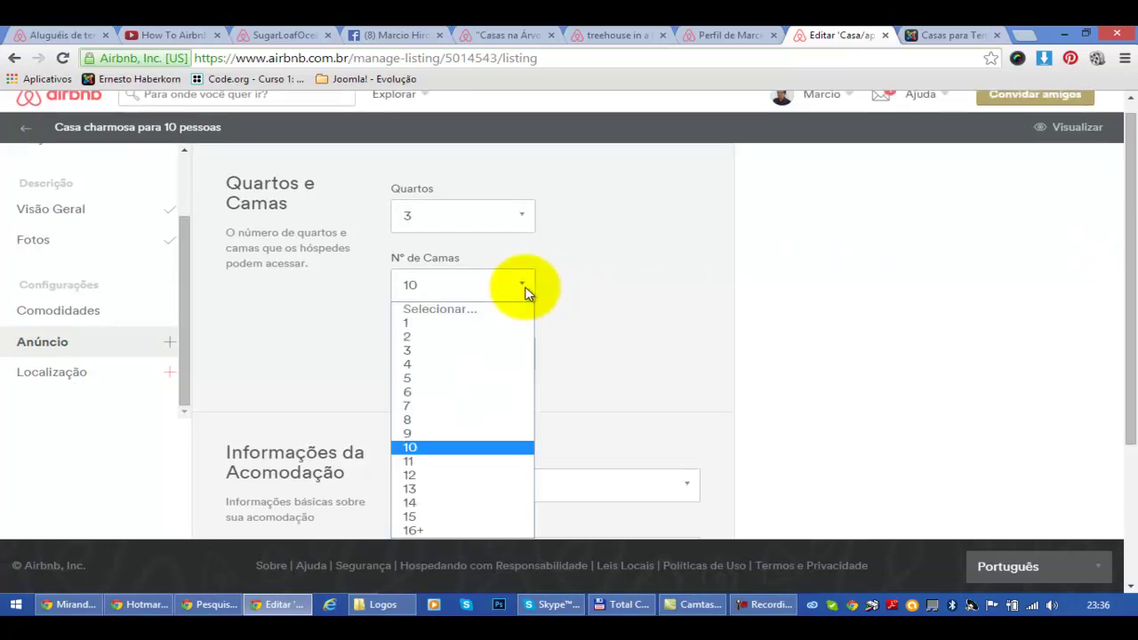
{"action": "left_click", "coordinate": [426, 376]}
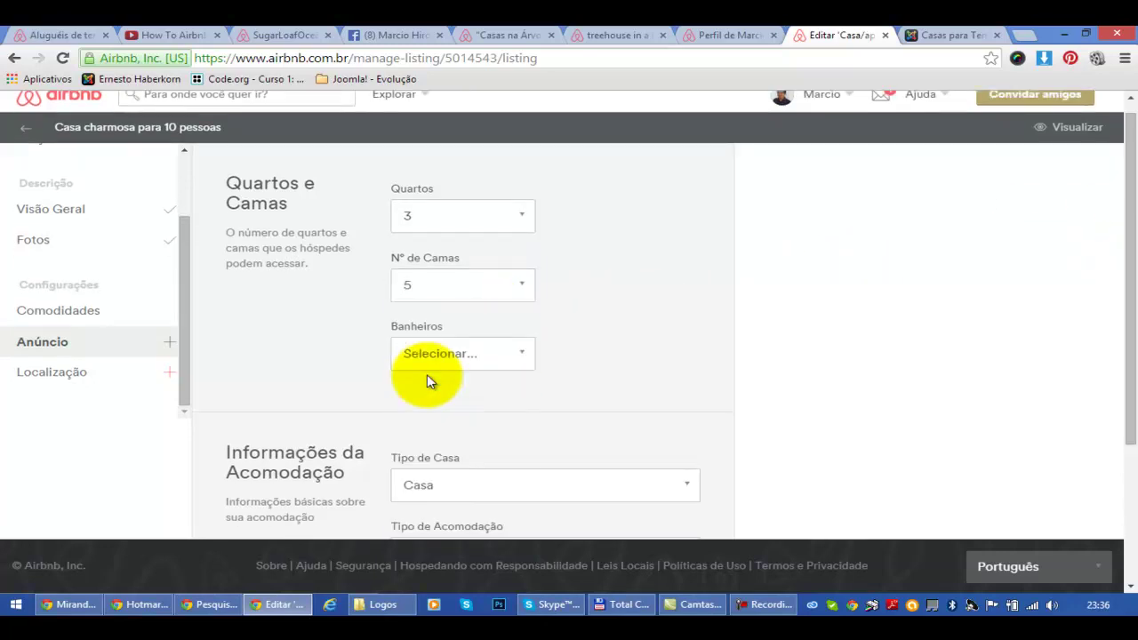
{"action": "left_click", "coordinate": [520, 354]}
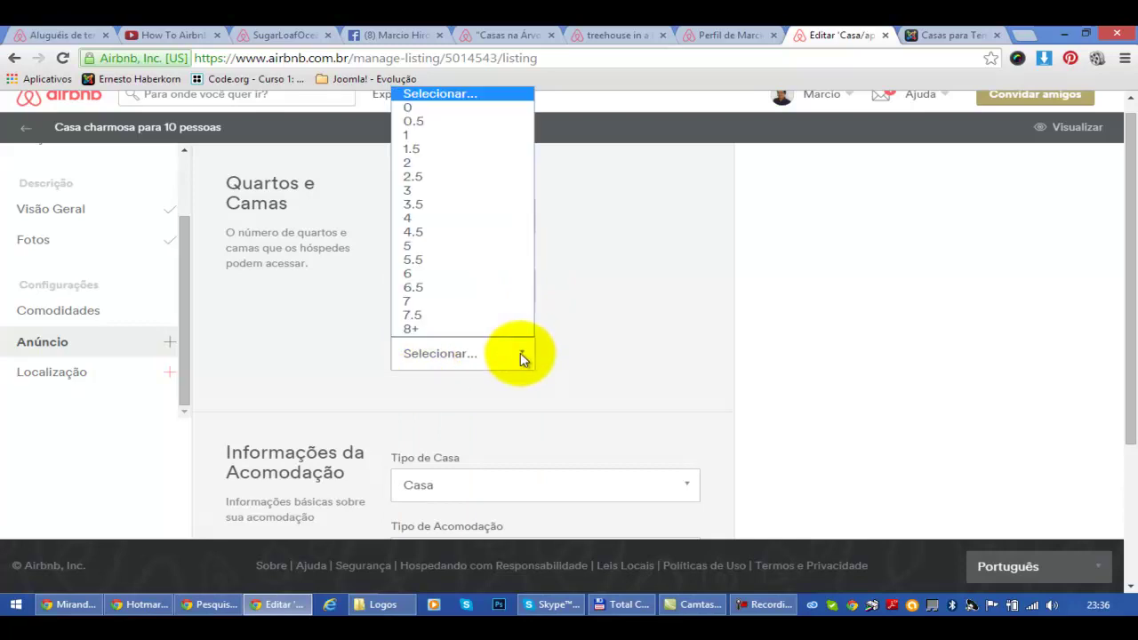
{"action": "left_click", "coordinate": [453, 137]}
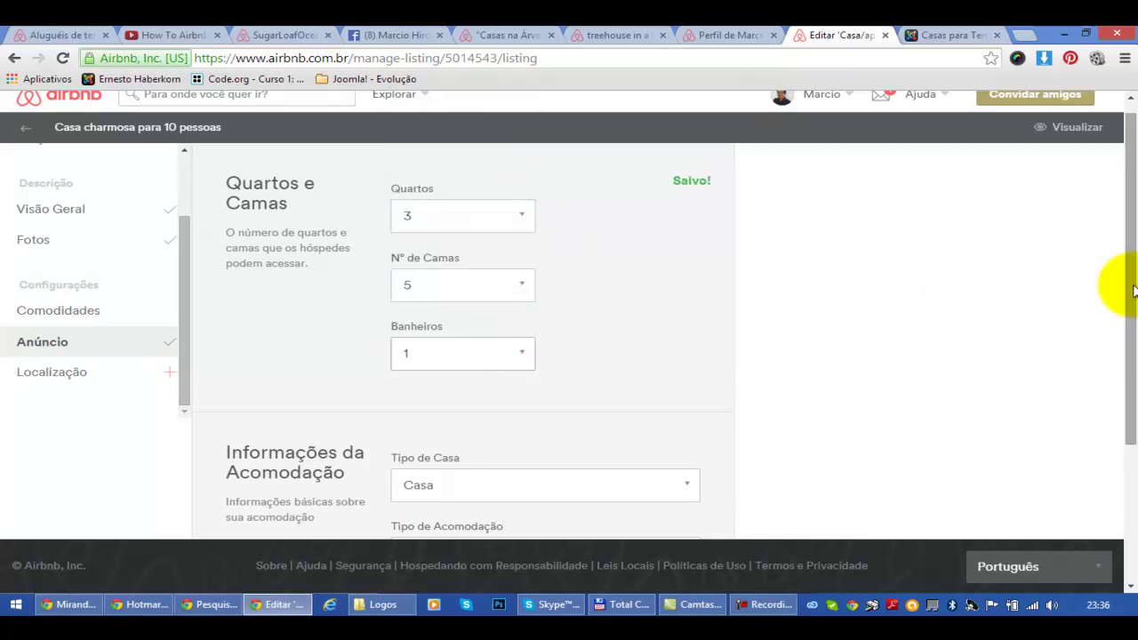
Step: In Informações da Acomodação, review the Tipo de Casa choices, select Casa, and check the Tipo de Acomodação setting
{"action": "scroll", "coordinate": [1135, 338], "scroll_direction": "down", "scroll_amount": 1}
{"action": "left_click_drag", "start_coordinate": [1135, 345], "coordinate": [1134, 444]}
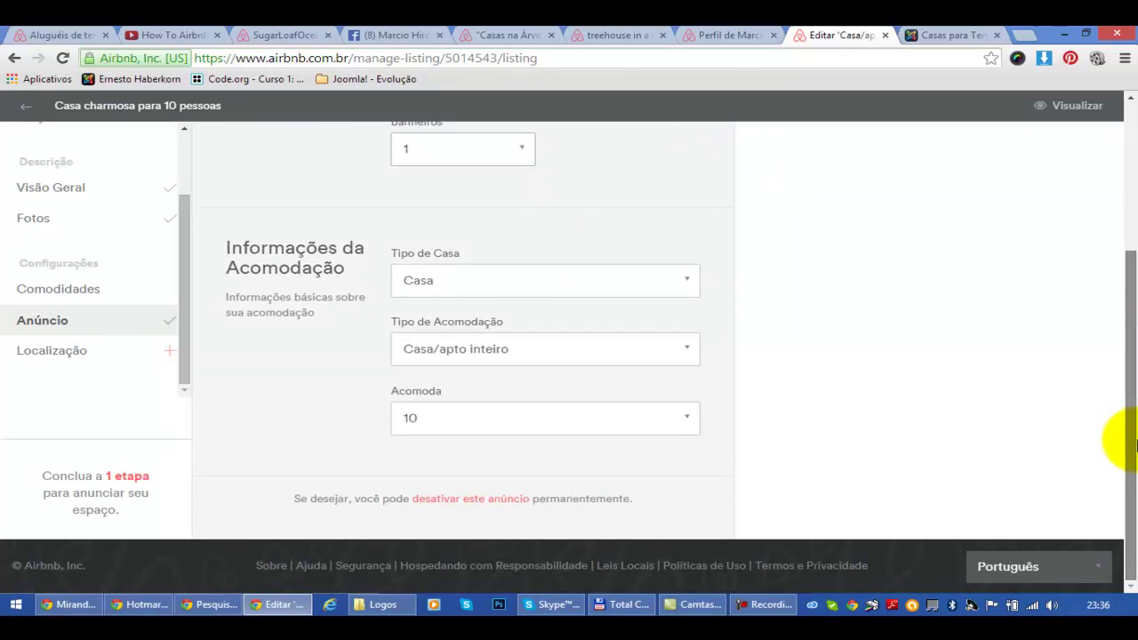
{"action": "left_click", "coordinate": [686, 286]}
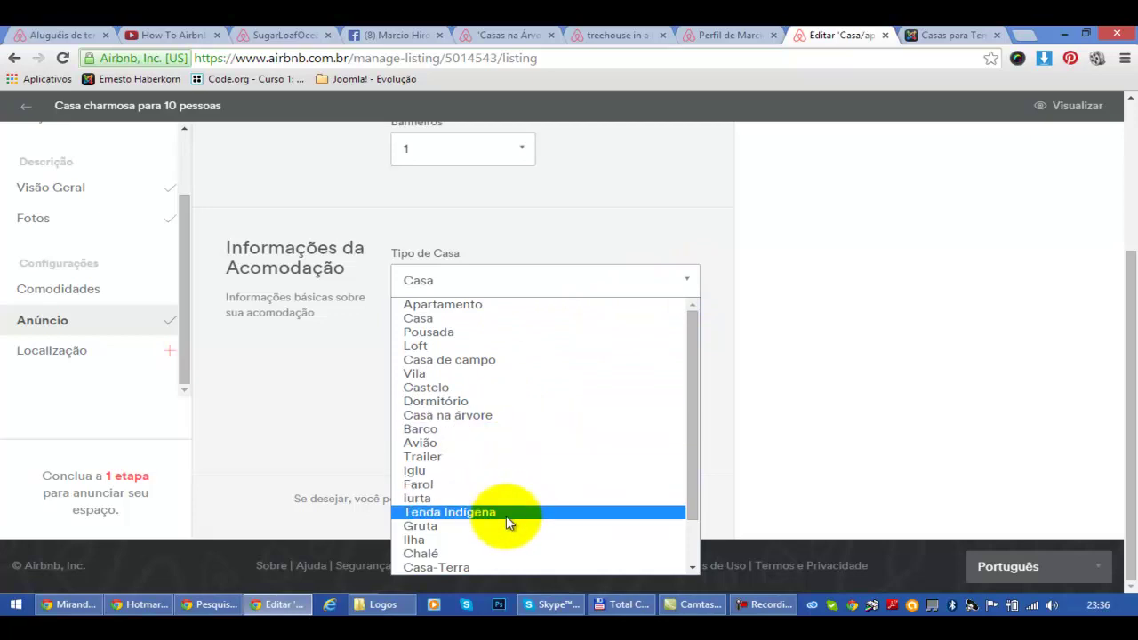
{"action": "left_click_drag", "start_coordinate": [690, 484], "coordinate": [695, 544]}
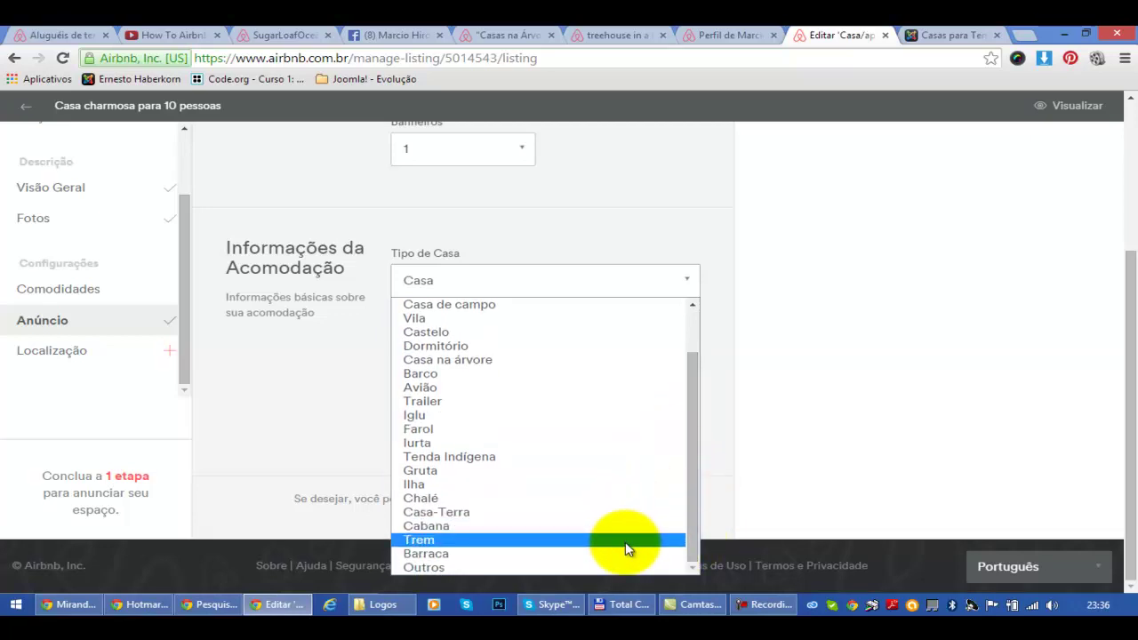
{"action": "left_click", "coordinate": [693, 321]}
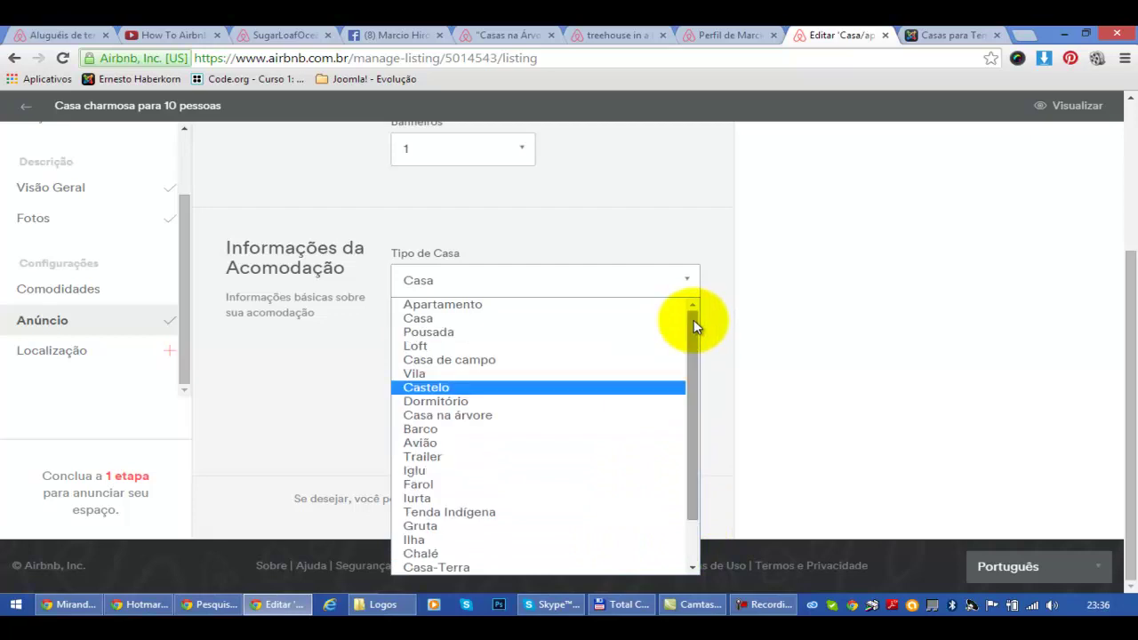
{"action": "left_click", "coordinate": [489, 329]}
{"action": "left_click", "coordinate": [519, 351]}
{"action": "left_click", "coordinate": [519, 351]}
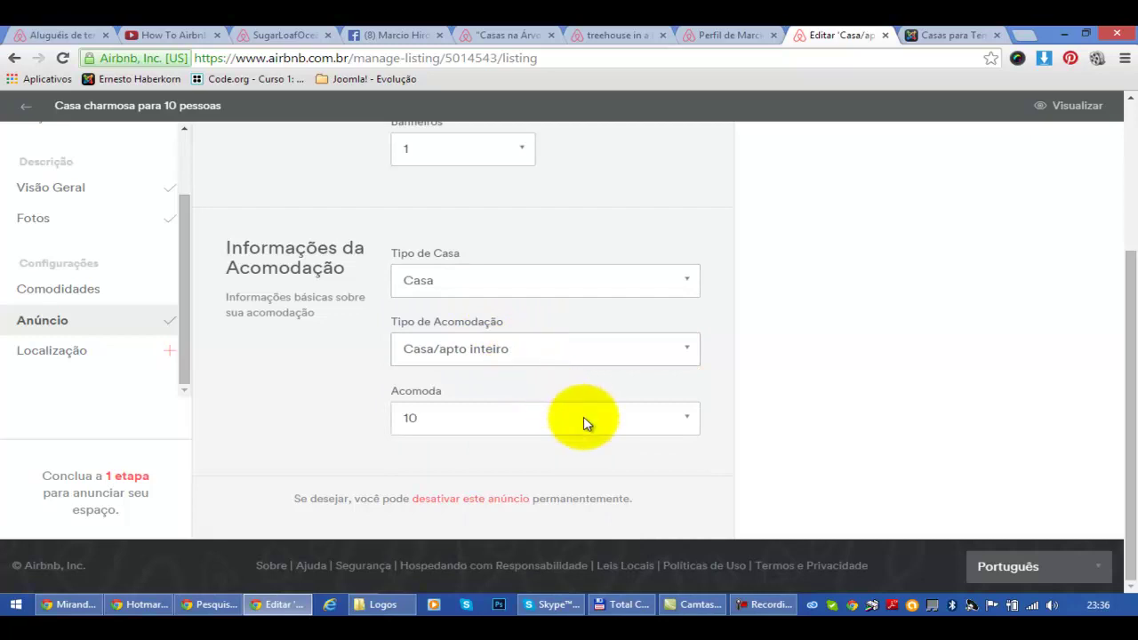
Step: Start adding the listing's address in Localização and fill in the postal code (CEP)
{"action": "left_click", "coordinate": [59, 351]}
{"action": "left_click", "coordinate": [553, 461]}
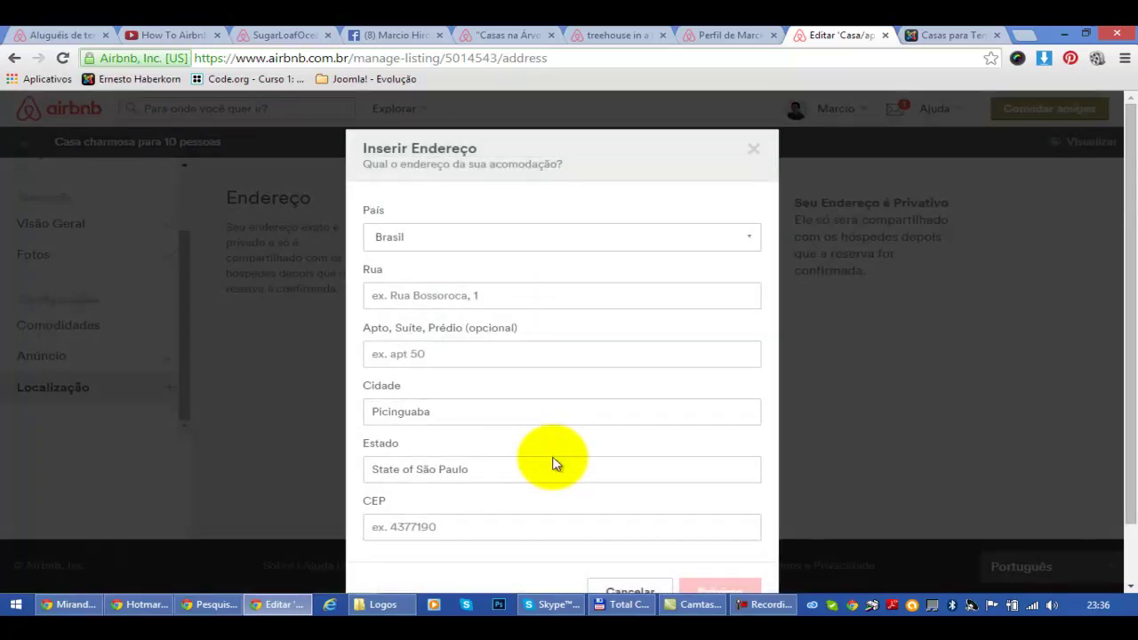
{"action": "left_click", "coordinate": [493, 296]}
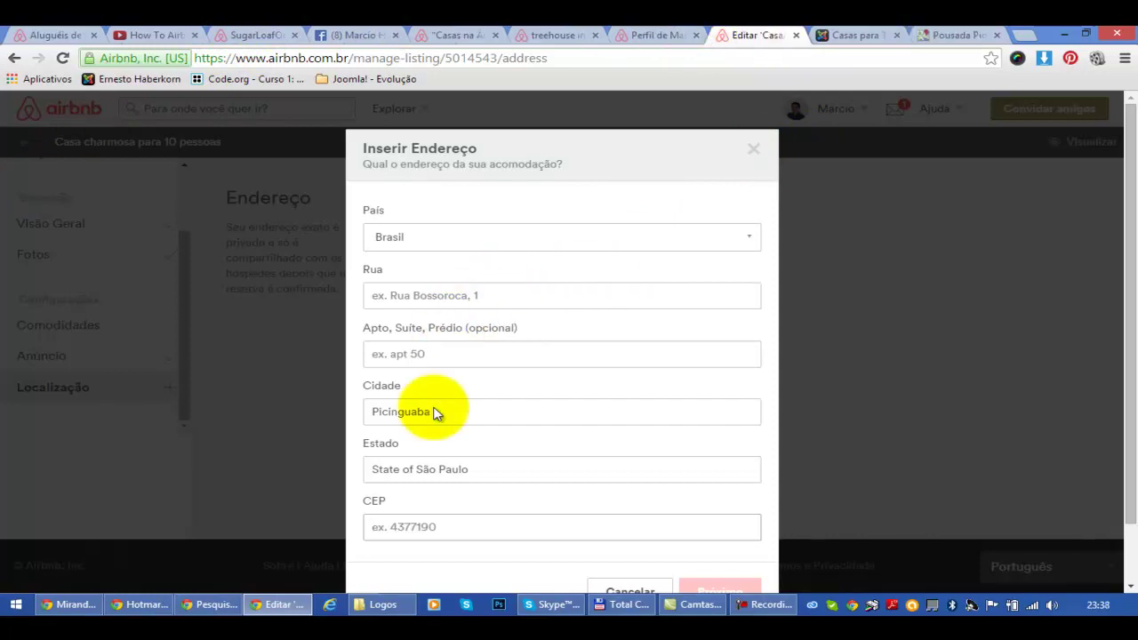
{"action": "left_click", "coordinate": [428, 520]}
{"action": "type", "text": "11680-000"}
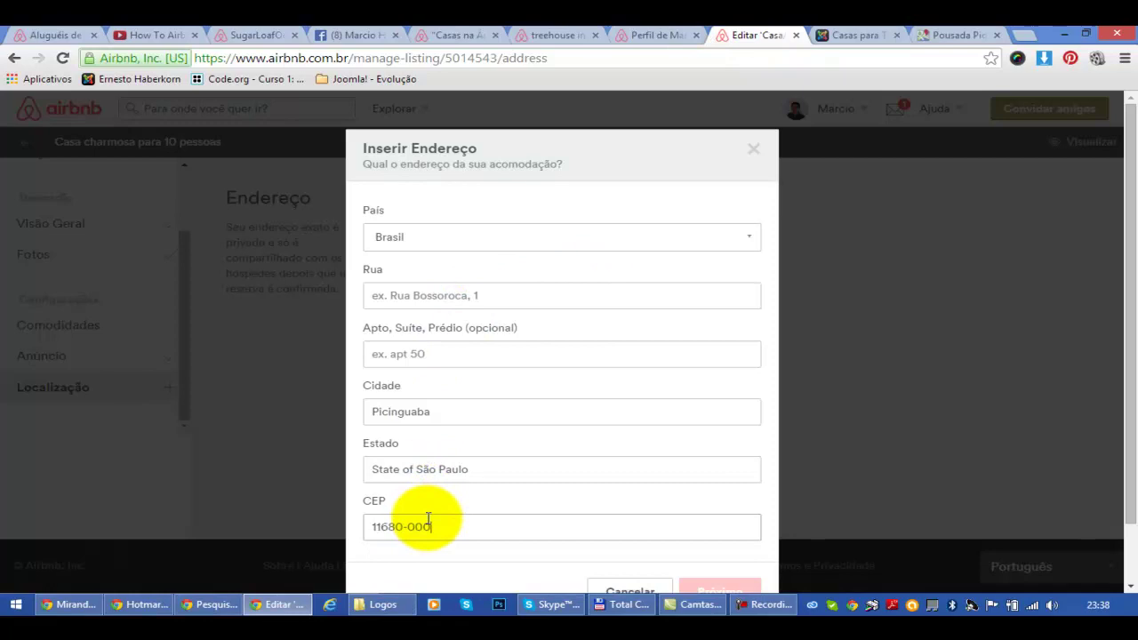
Step: Fill in the street name of the accommodation and submit the address
{"action": "scroll", "coordinate": [686, 508], "scroll_direction": "down", "scroll_amount": 1}
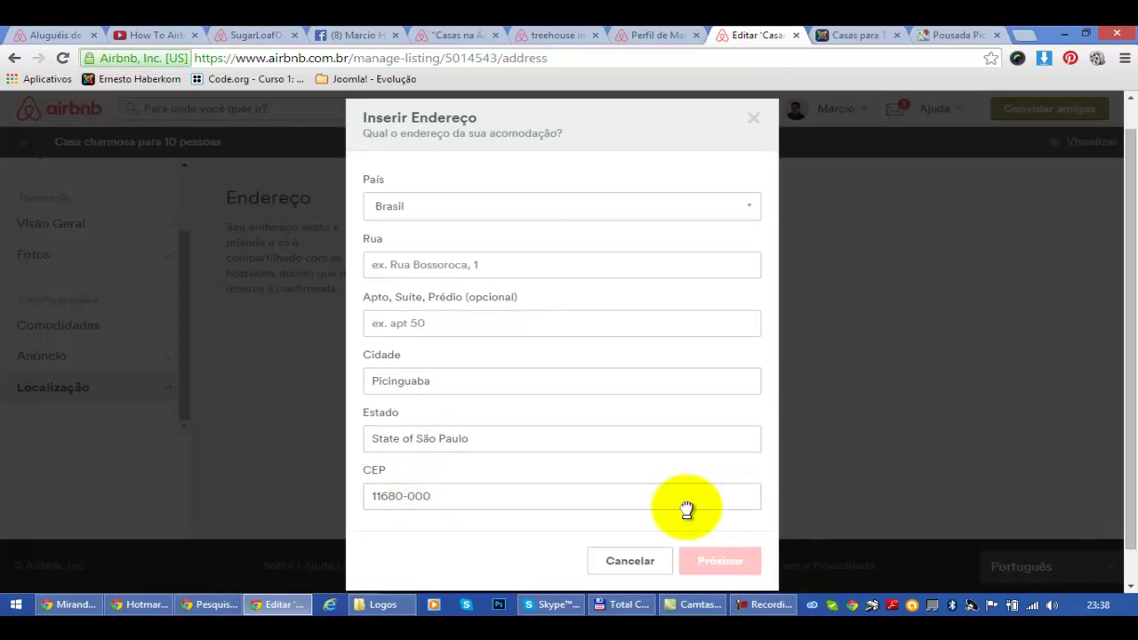
{"action": "scroll", "coordinate": [687, 508], "scroll_direction": "up", "scroll_amount": 1}
{"action": "left_click", "coordinate": [520, 292]}
{"action": "type", "text": "Rua B"}
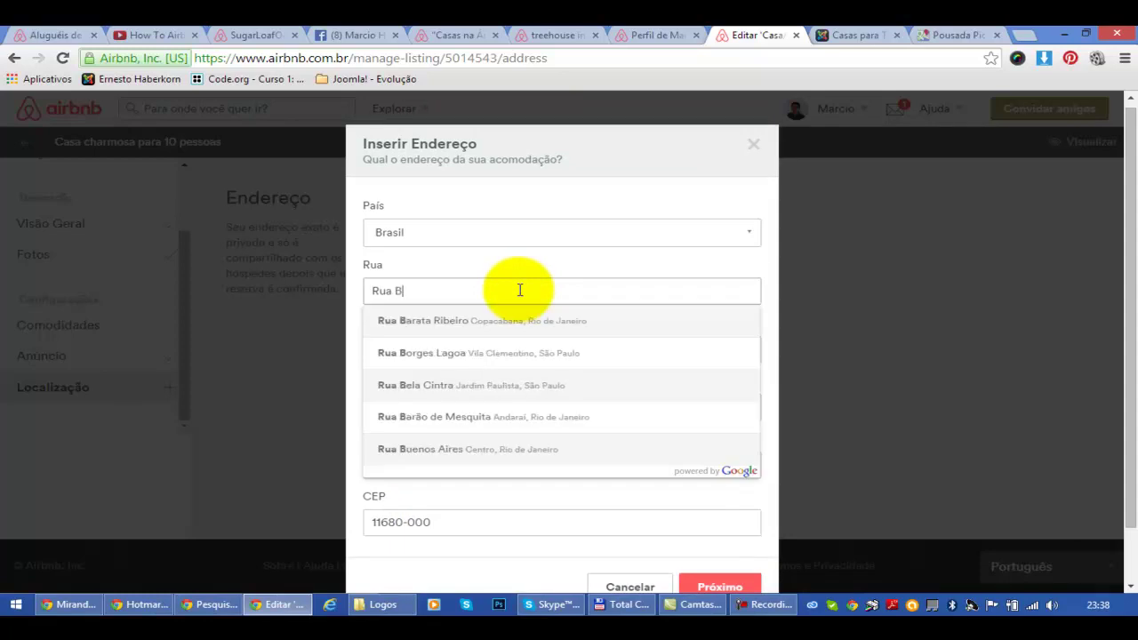
{"action": "key", "text": "Tab"}
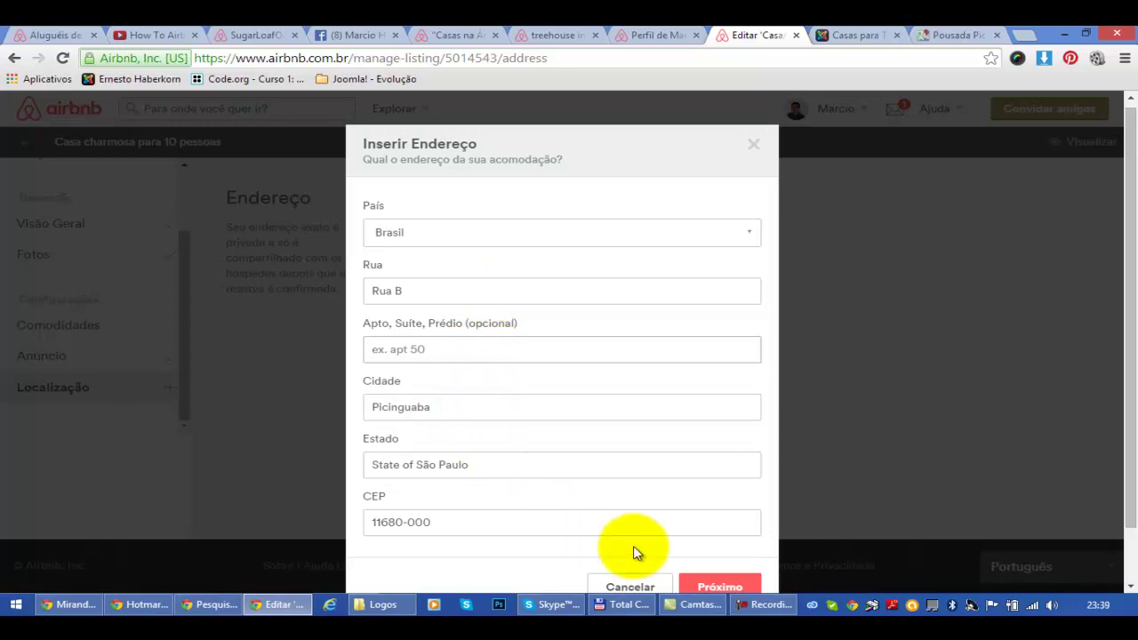
{"action": "left_click", "coordinate": [722, 587]}
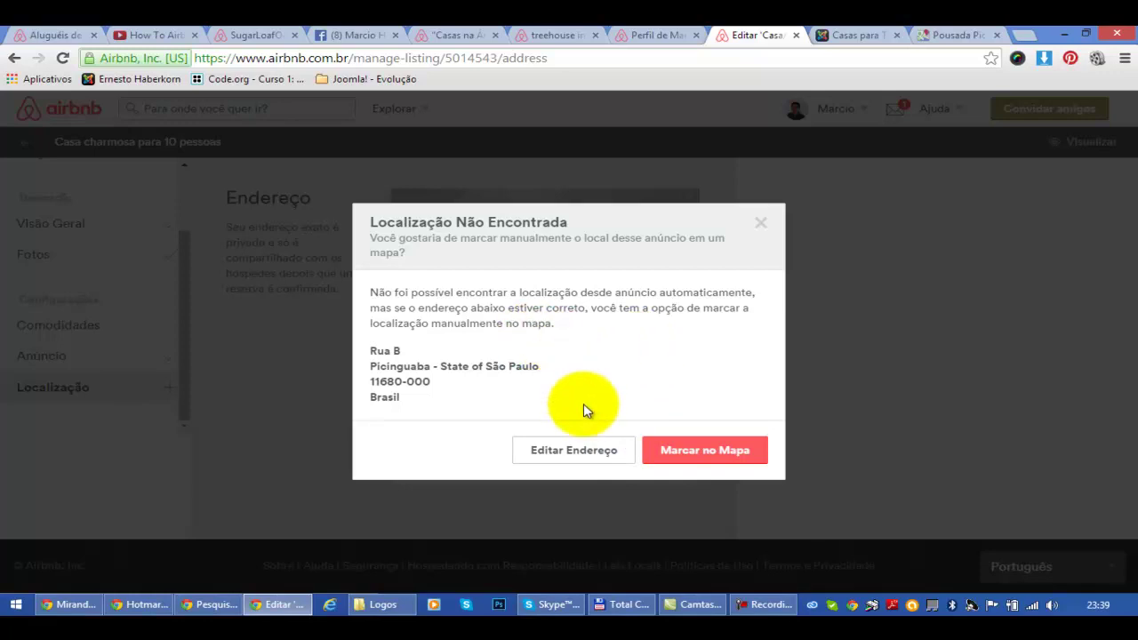
Step: Try to mark the location manually on the map, resubmitting the address from the edit form in between
{"action": "left_click", "coordinate": [697, 452]}
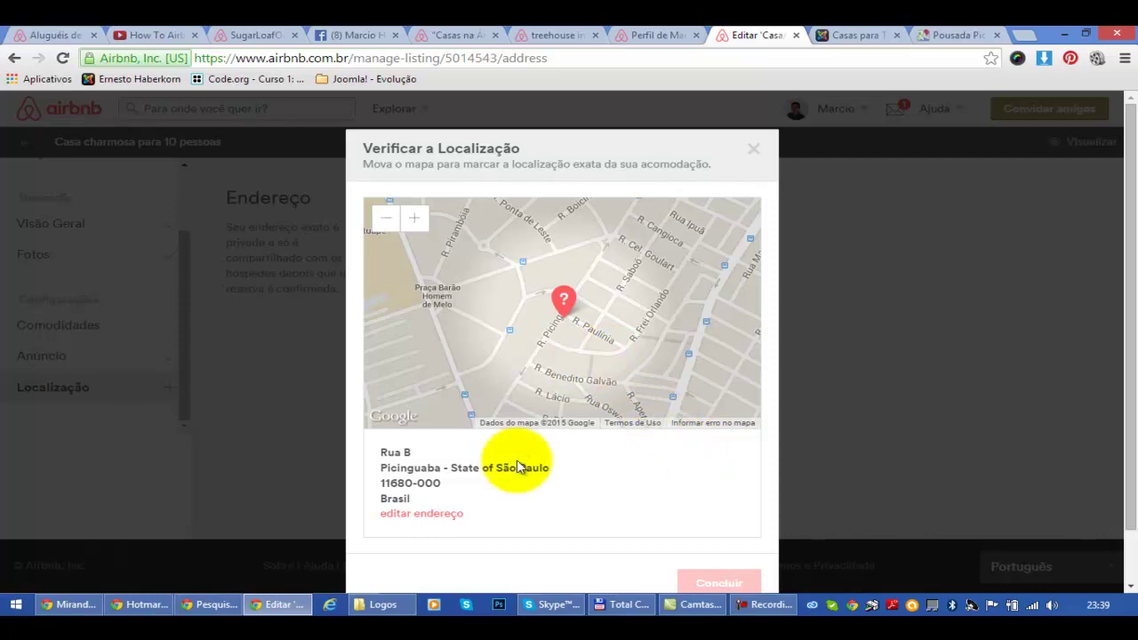
{"action": "left_click", "coordinate": [439, 515]}
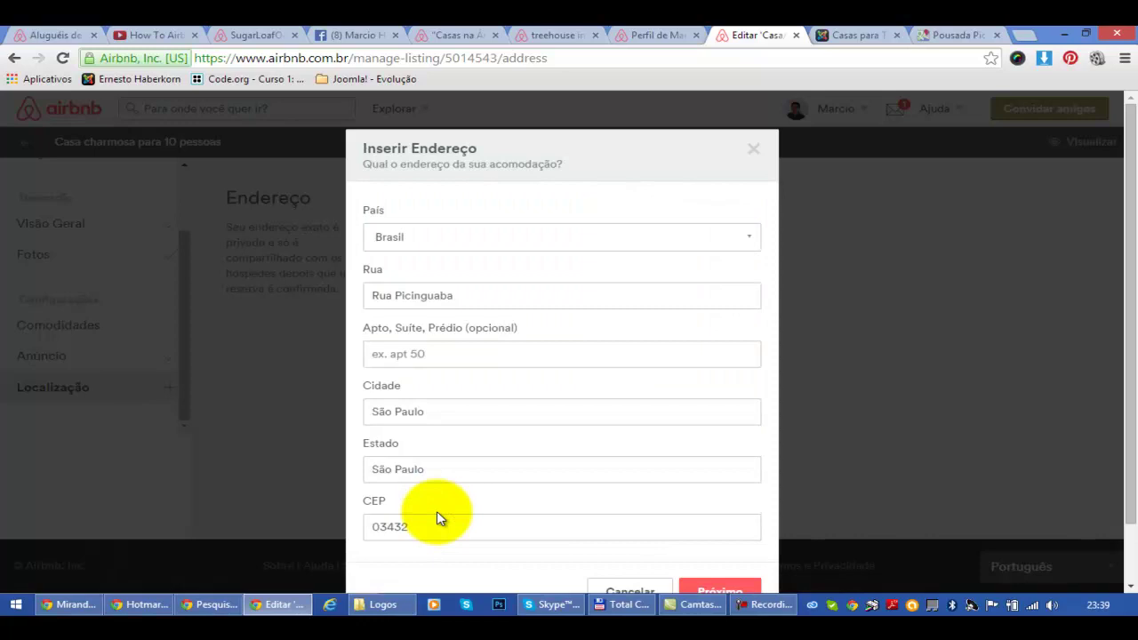
{"action": "left_click", "coordinate": [705, 583]}
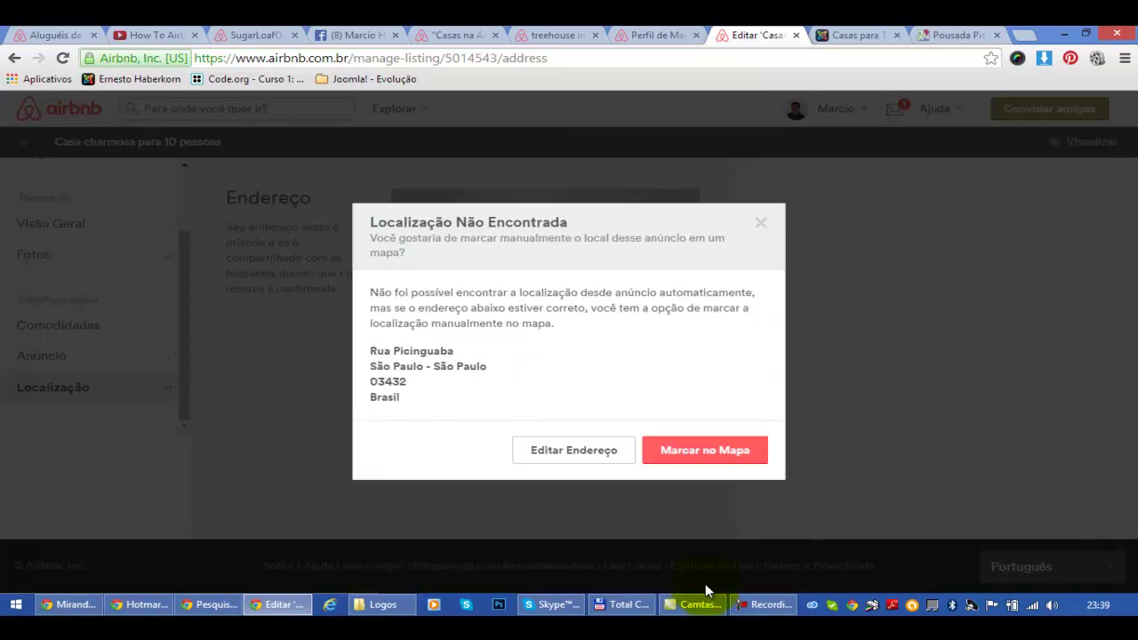
{"action": "left_click", "coordinate": [687, 453]}
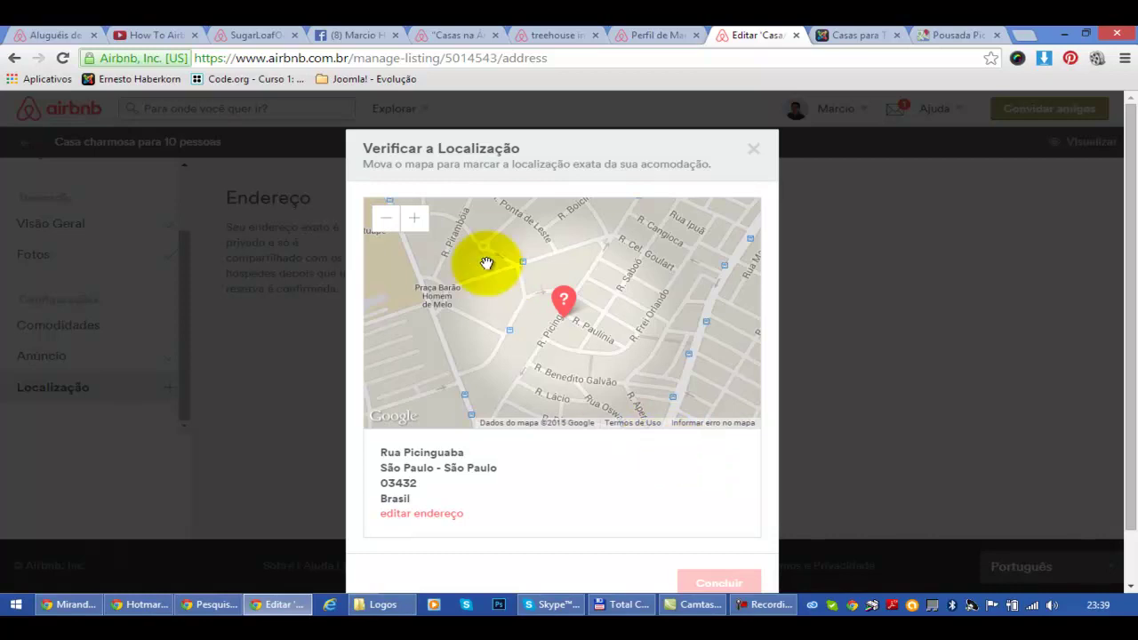
{"action": "left_click", "coordinate": [386, 221]}
{"action": "left_click", "coordinate": [385, 221]}
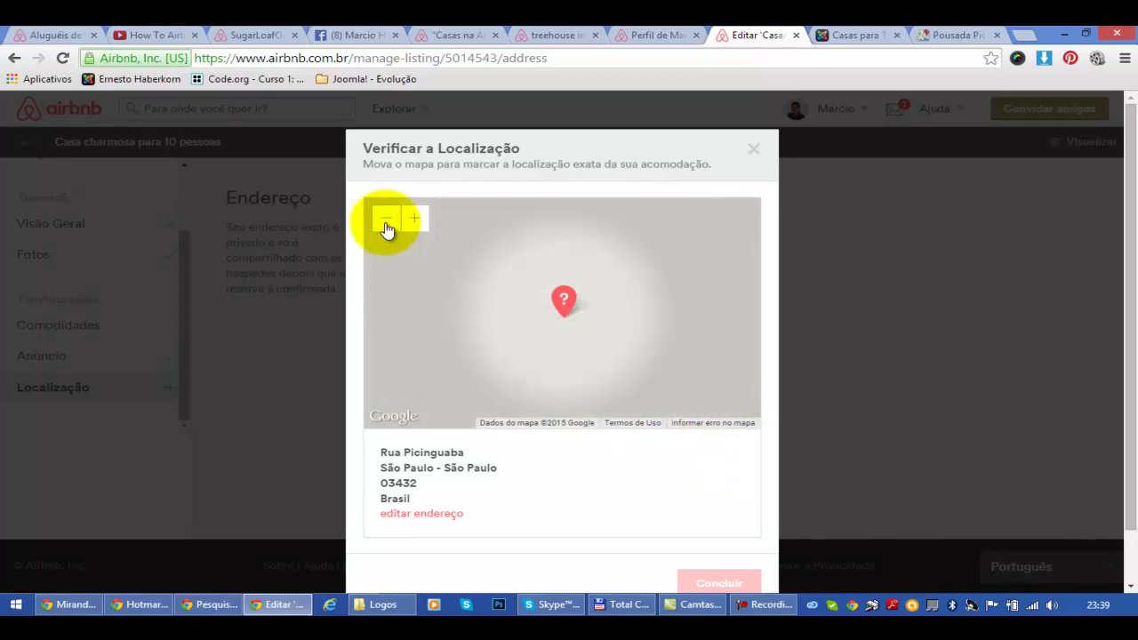
{"action": "left_click", "coordinate": [386, 221]}
{"action": "left_click", "coordinate": [386, 220]}
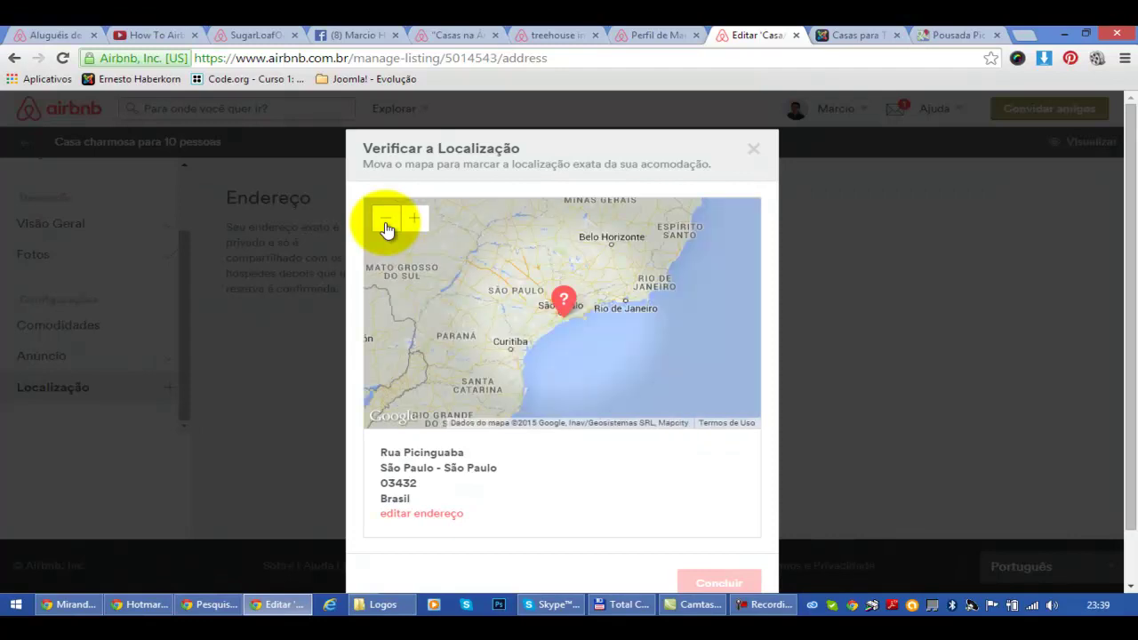
{"action": "left_click", "coordinate": [754, 149]}
Step: Reopen the address form, change the city to Ubatuba and submit the address
{"action": "left_click", "coordinate": [543, 455]}
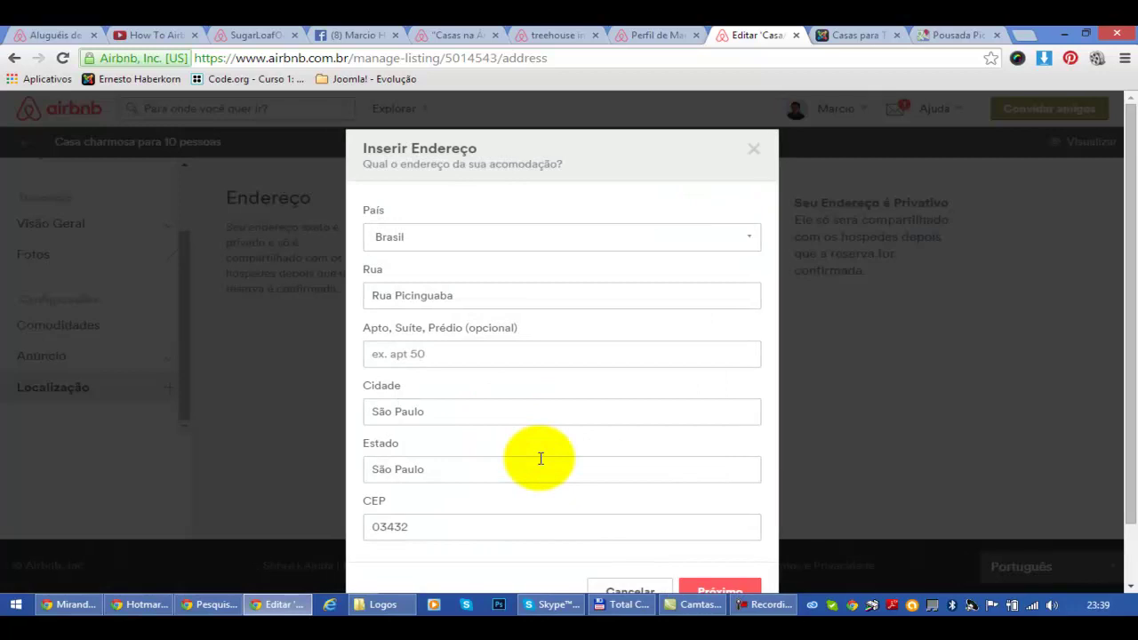
{"action": "left_click_drag", "start_coordinate": [457, 412], "coordinate": [315, 416]}
{"action": "type", "text": "Ubatuba"}
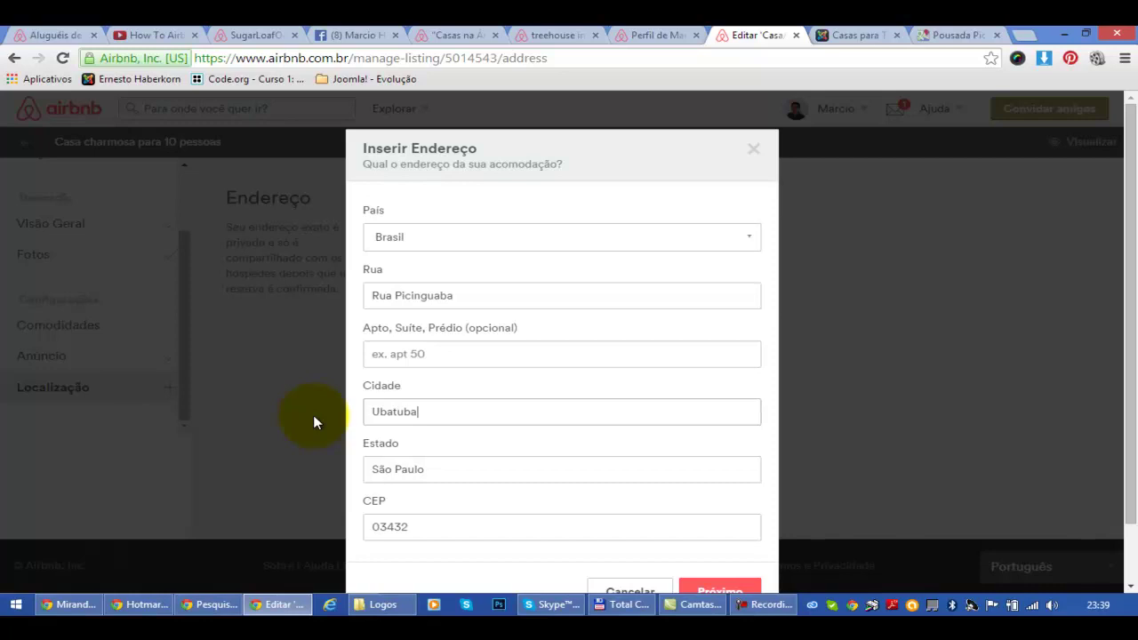
{"action": "key", "text": "Tab"}
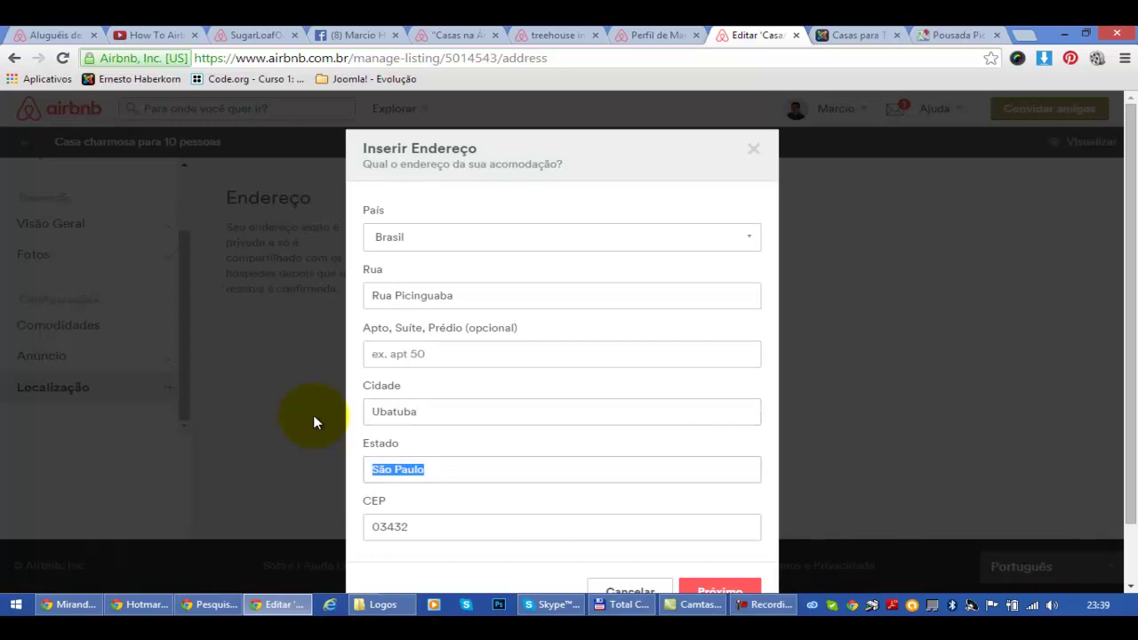
{"action": "left_click", "coordinate": [728, 591]}
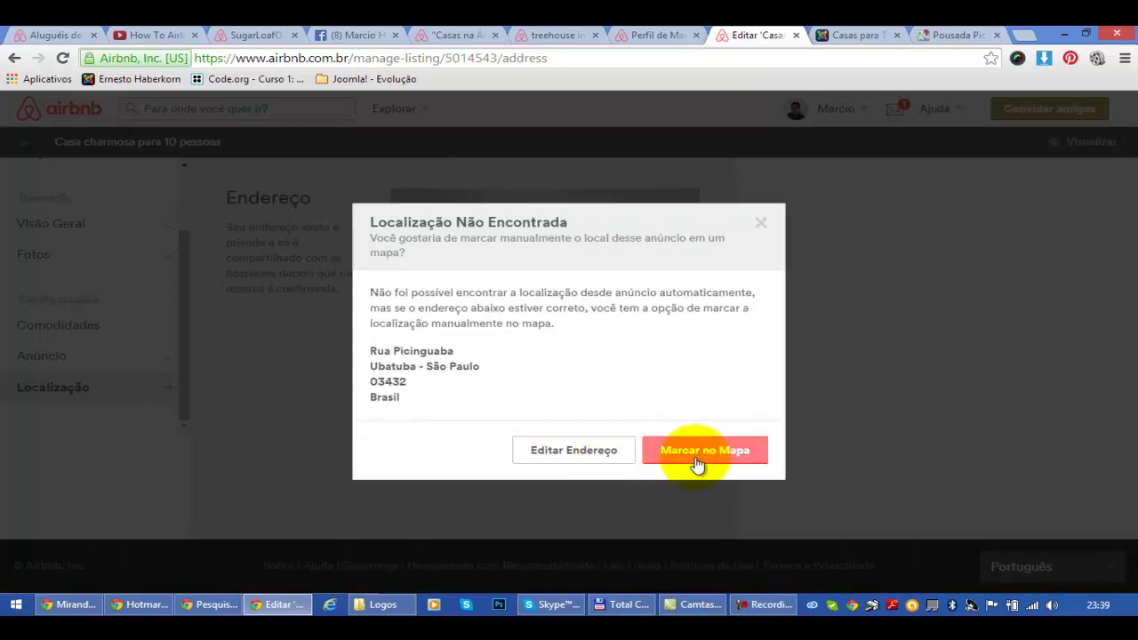
Step: Choose to mark the location manually and shift the marker from São Paulo east to the coast near Angra dos Reis
{"action": "left_click", "coordinate": [698, 465]}
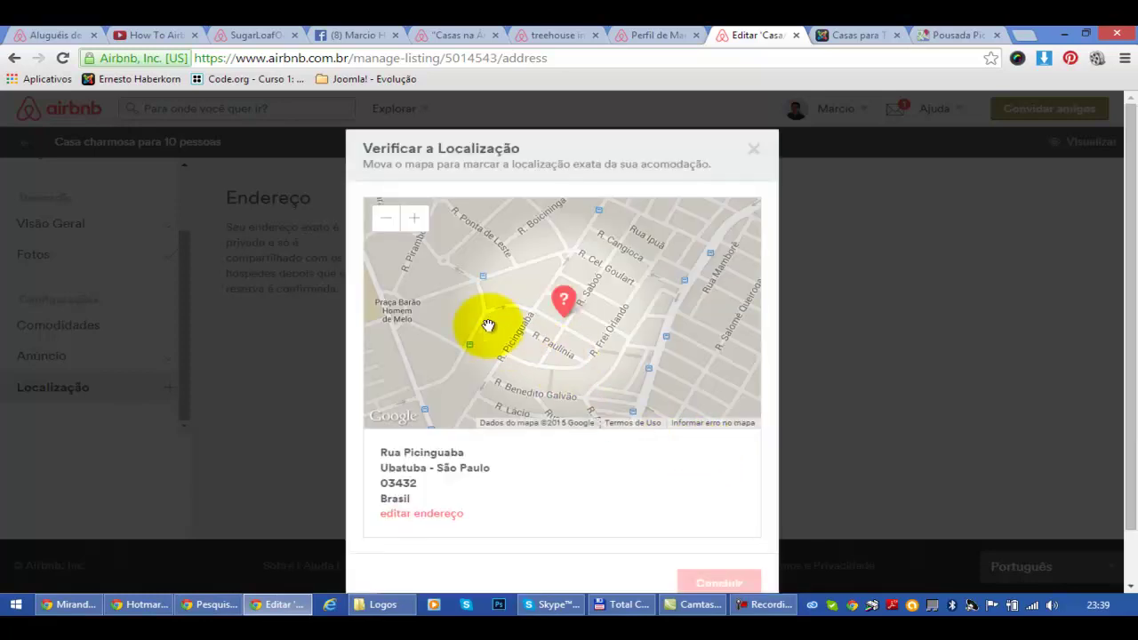
{"action": "left_click", "coordinate": [386, 218]}
{"action": "left_click", "coordinate": [386, 219]}
{"action": "left_click", "coordinate": [385, 219]}
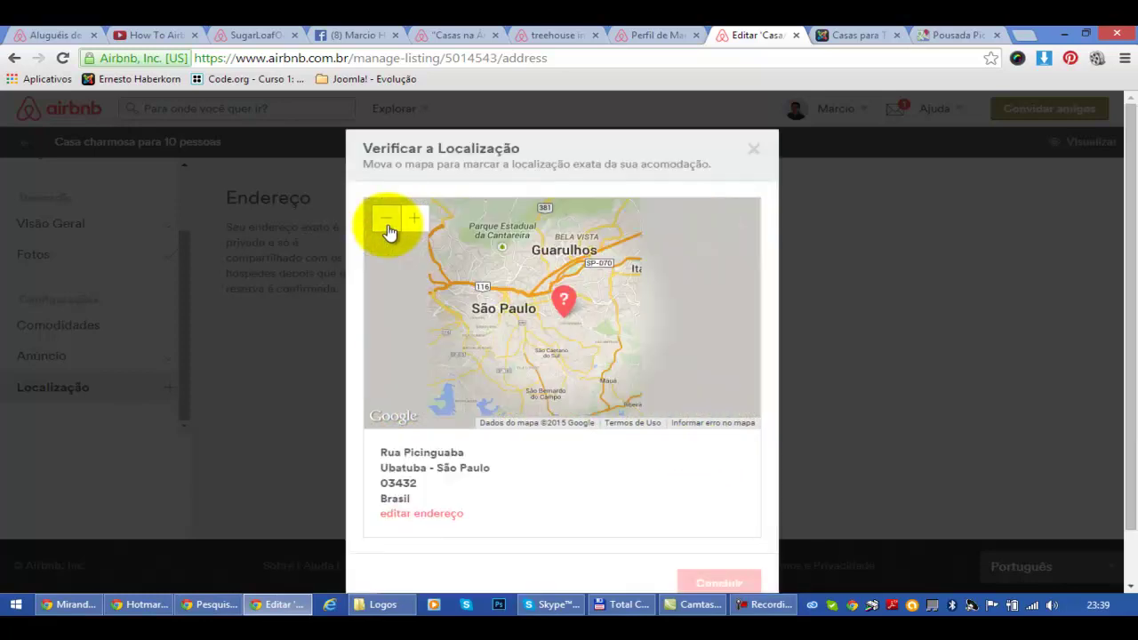
{"action": "left_click", "coordinate": [386, 219]}
{"action": "left_click", "coordinate": [385, 218]}
{"action": "left_click", "coordinate": [386, 219]}
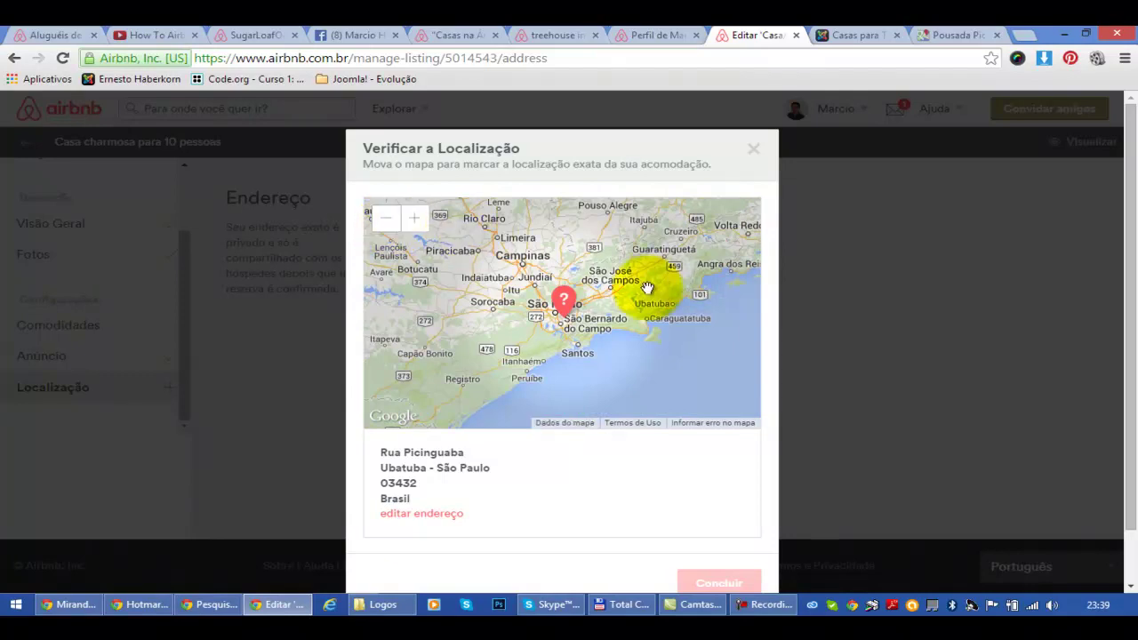
{"action": "left_click_drag", "start_coordinate": [647, 287], "coordinate": [484, 324]}
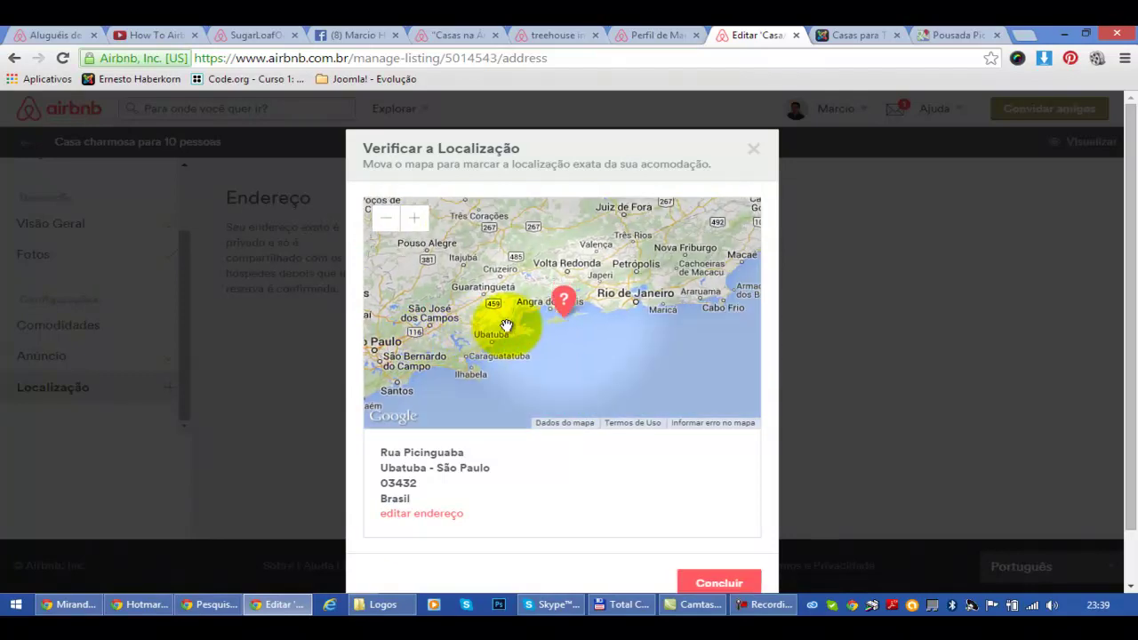
Step: Move the location marker back along the coast to between Paraty and Ubatuba
{"action": "left_click", "coordinate": [413, 219]}
{"action": "left_click", "coordinate": [414, 220]}
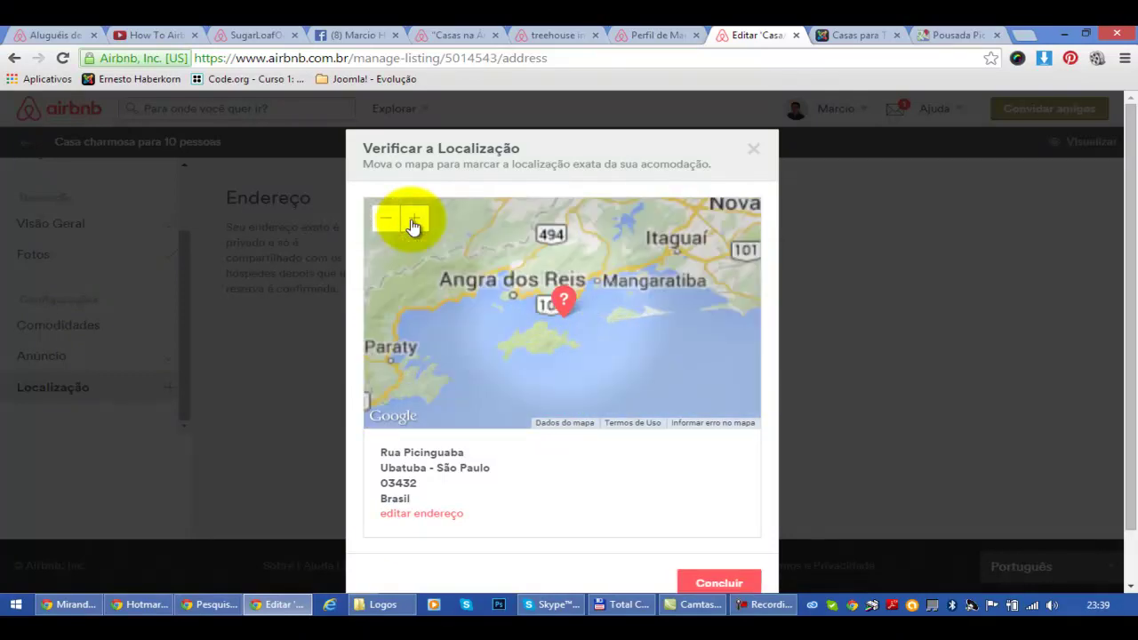
{"action": "left_click_drag", "start_coordinate": [470, 326], "coordinate": [579, 285]}
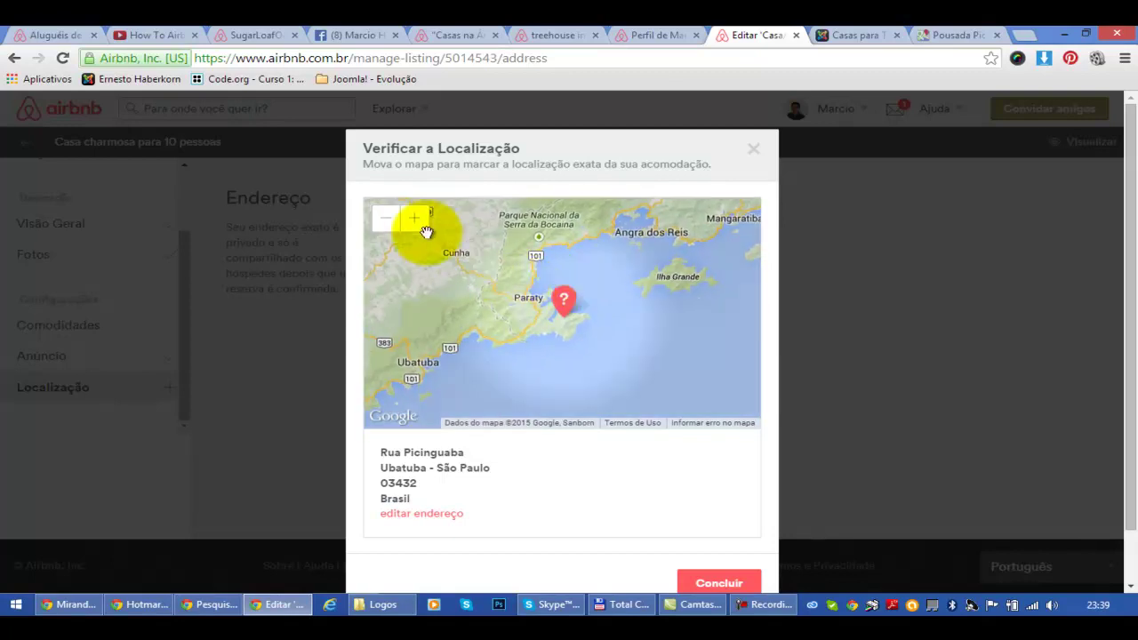
{"action": "double_click", "coordinate": [421, 355]}
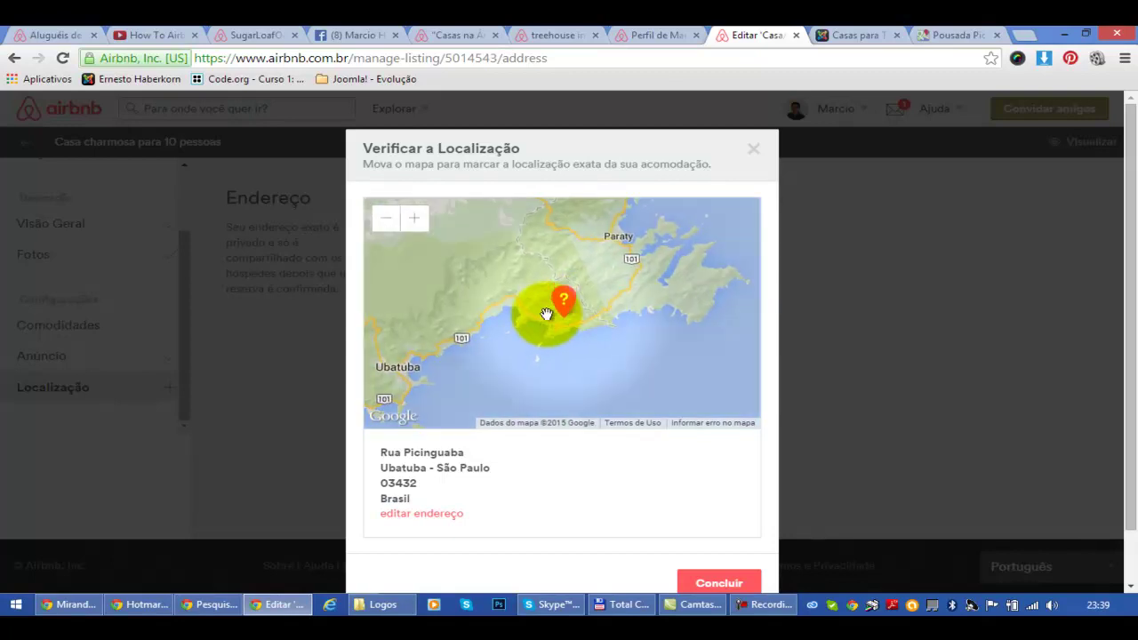
Step: Move the location marker along the coast between Ubatuba and Paraty onto the Picinguaba peninsula
{"action": "left_click", "coordinate": [414, 223]}
{"action": "left_click", "coordinate": [414, 222]}
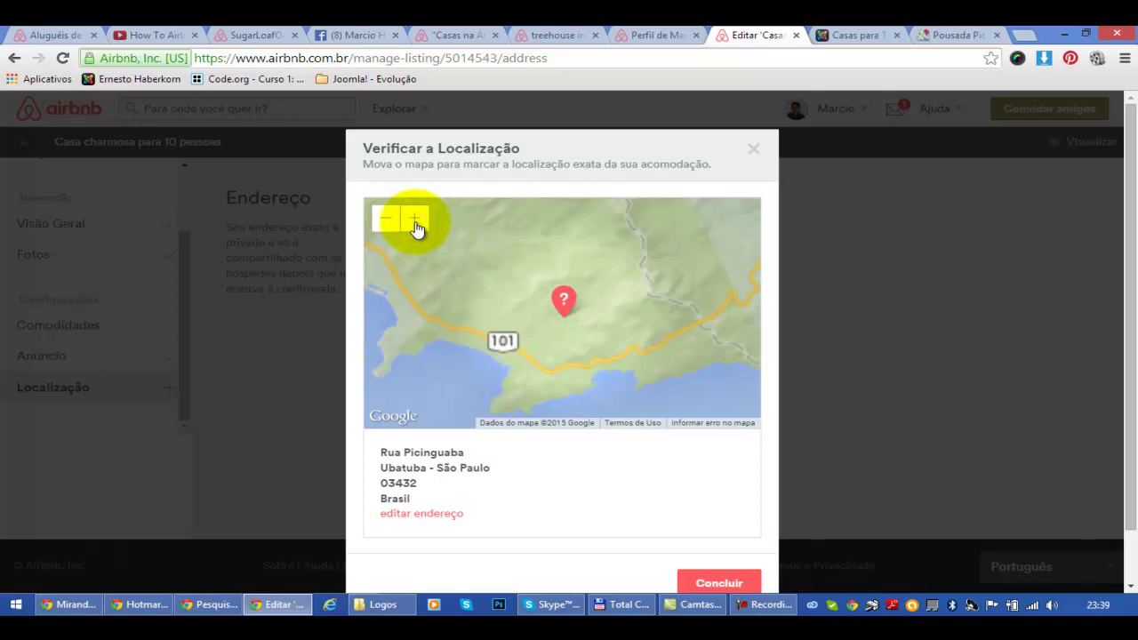
{"action": "left_click_drag", "start_coordinate": [496, 291], "coordinate": [521, 255]}
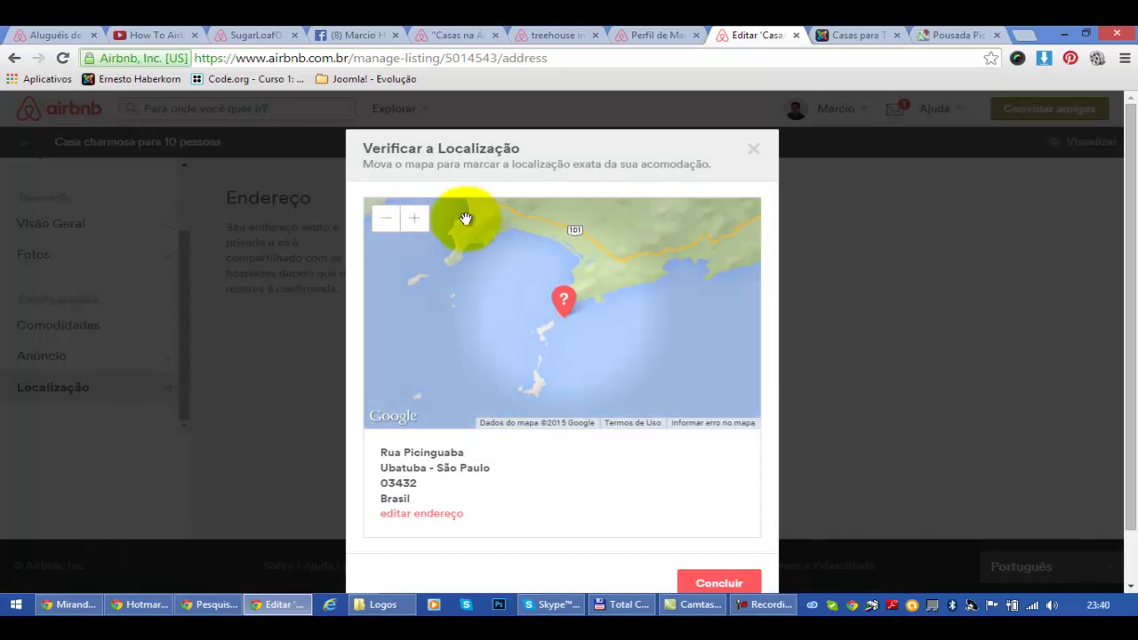
{"action": "double_click", "coordinate": [521, 288]}
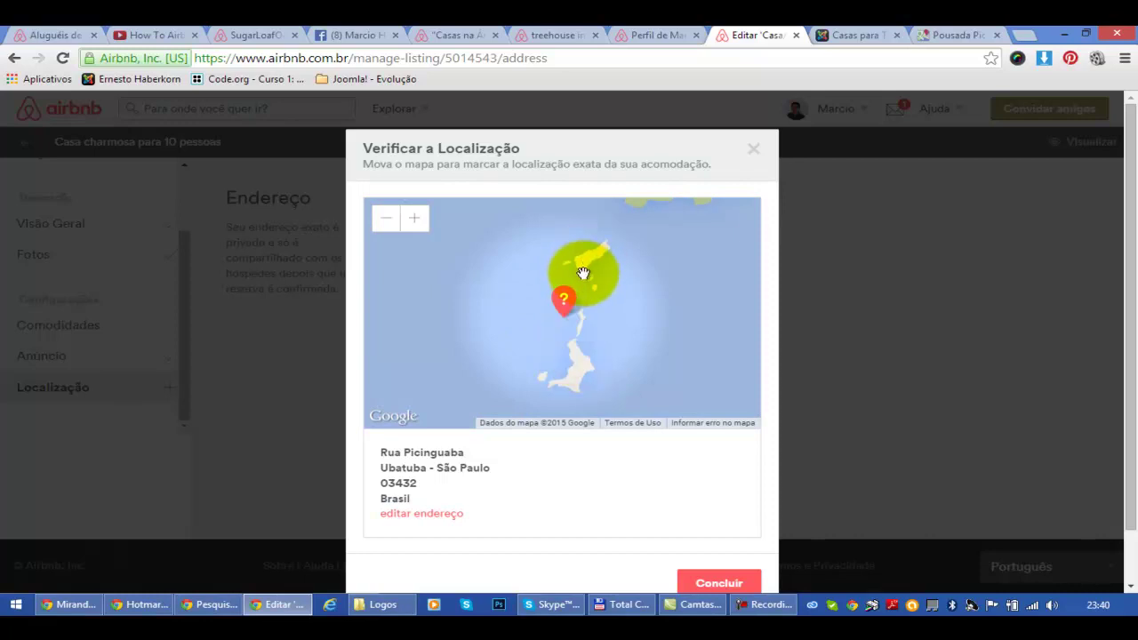
{"action": "scroll", "coordinate": [437, 305], "scroll_direction": "down", "scroll_amount": 1}
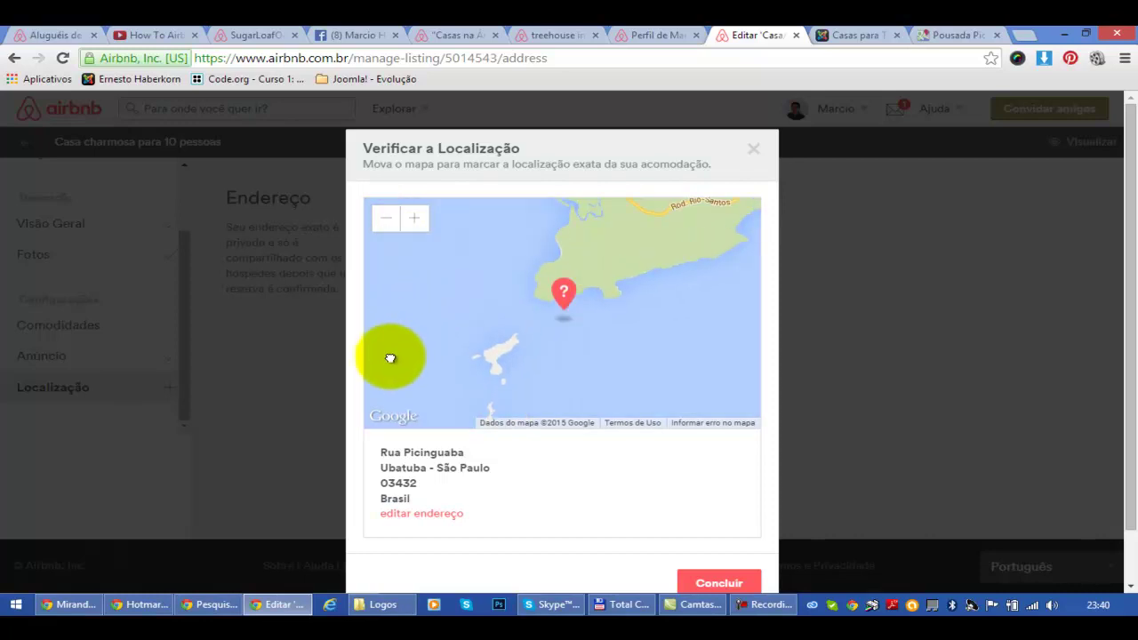
{"action": "scroll", "coordinate": [462, 280], "scroll_direction": "up", "scroll_amount": 1}
Step: Place the location marker at the end of the short side street off Picinguaba's beachfront road and complete the location verification
{"action": "left_click", "coordinate": [413, 218]}
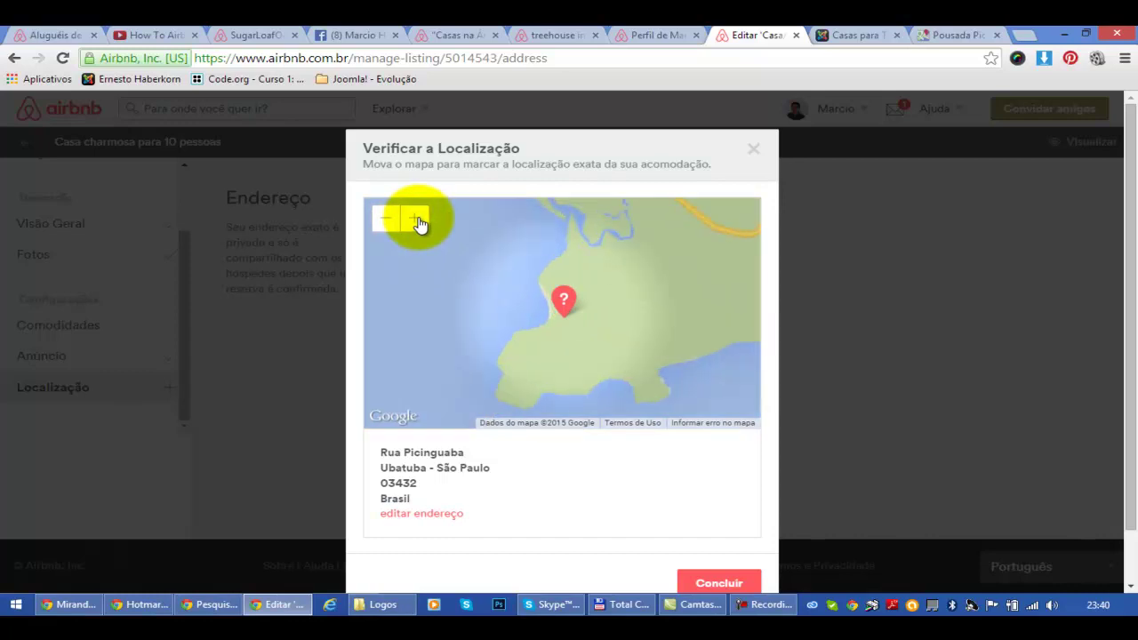
{"action": "left_click", "coordinate": [416, 221]}
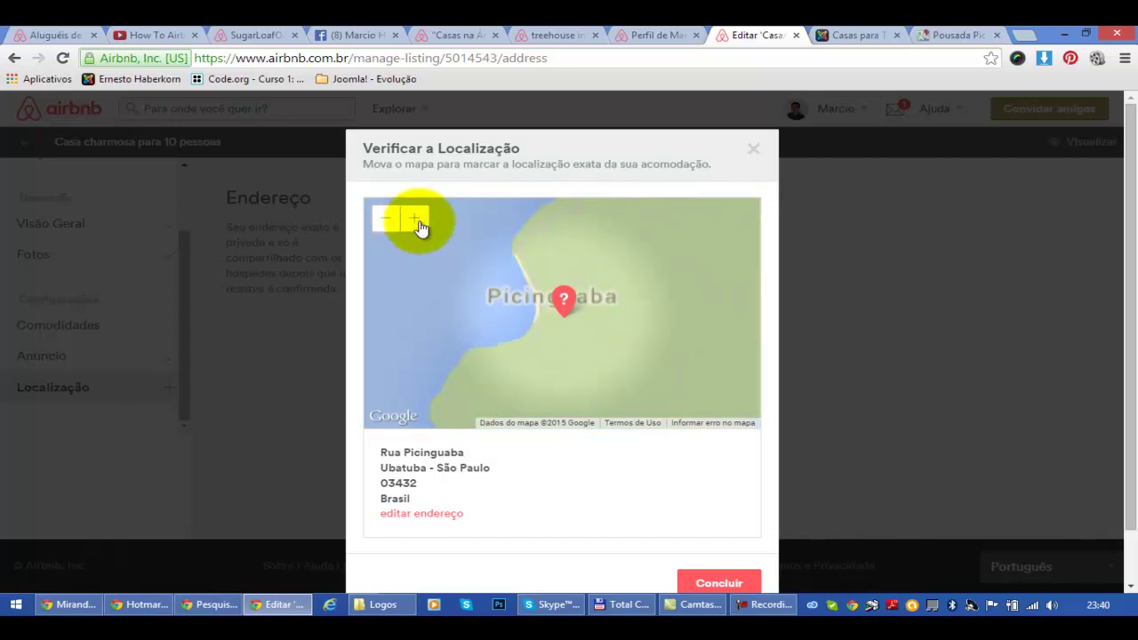
{"action": "left_click", "coordinate": [416, 221]}
{"action": "scroll", "coordinate": [456, 325], "scroll_direction": "up", "scroll_amount": 1}
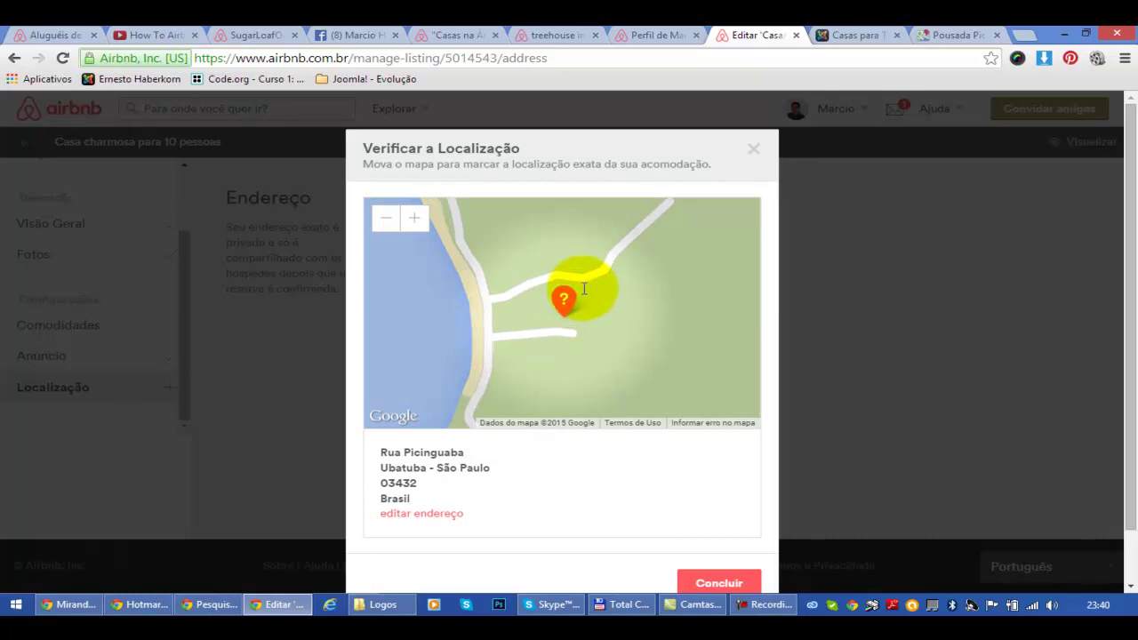
{"action": "left_click", "coordinate": [420, 220]}
{"action": "scroll", "coordinate": [482, 311], "scroll_direction": "up", "scroll_amount": 1}
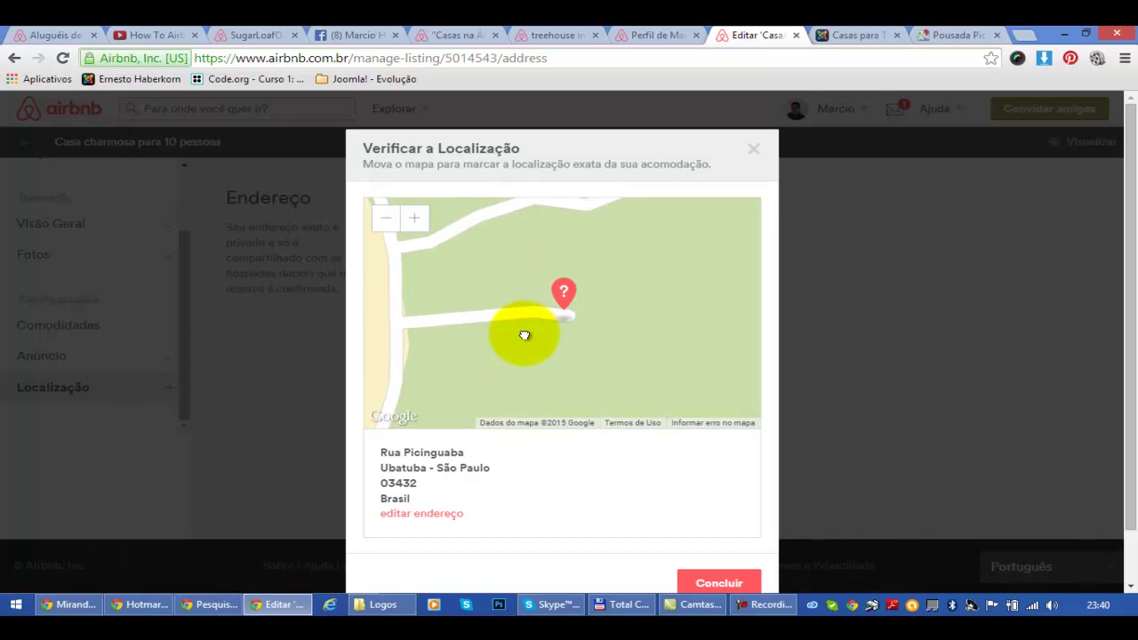
{"action": "left_click", "coordinate": [719, 584]}
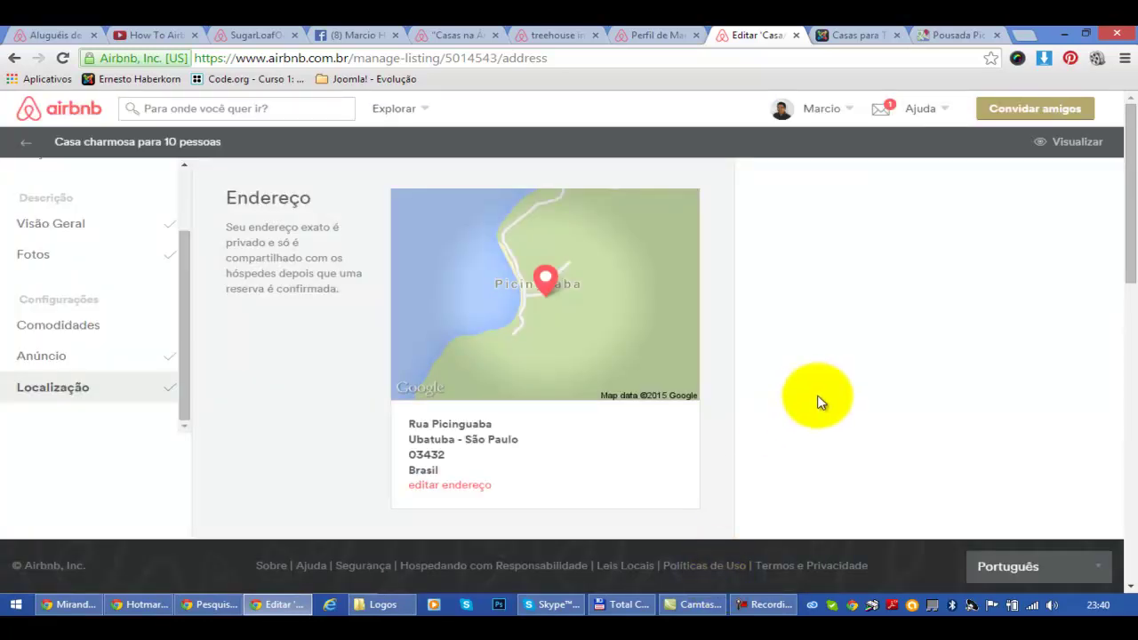
Step: Fill in the arrival instructions for confirmed guests, starting with "Próximo ao estacionamento do" and adding the car park owners' names
{"action": "left_click_drag", "start_coordinate": [1125, 249], "coordinate": [1126, 368]}
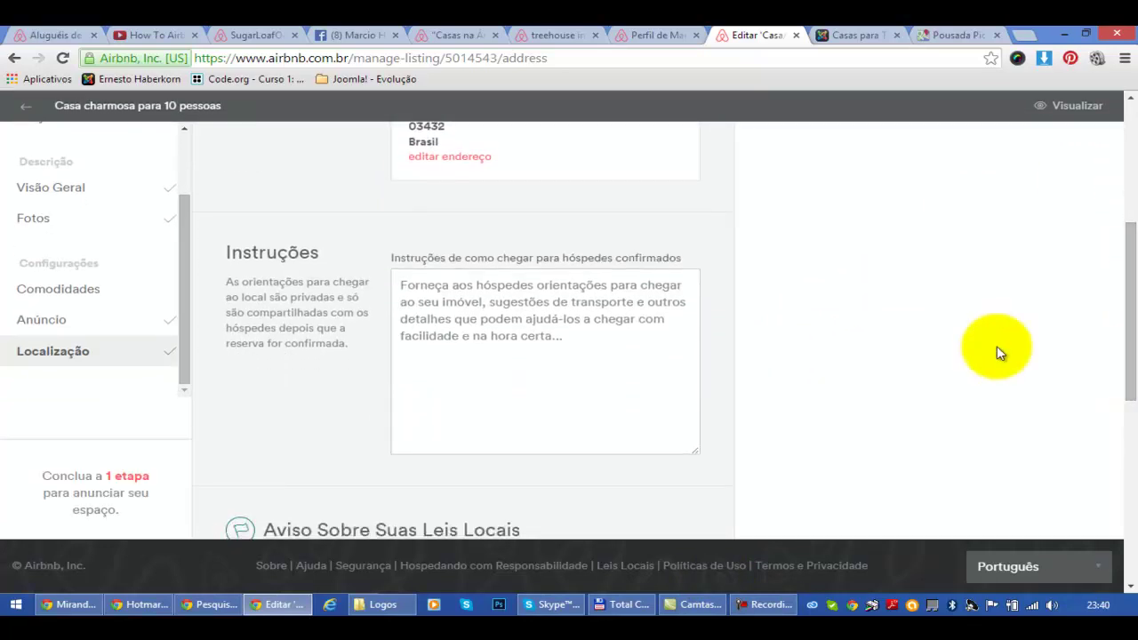
{"action": "left_click", "coordinate": [602, 328]}
{"action": "type", "text": "Pr"}
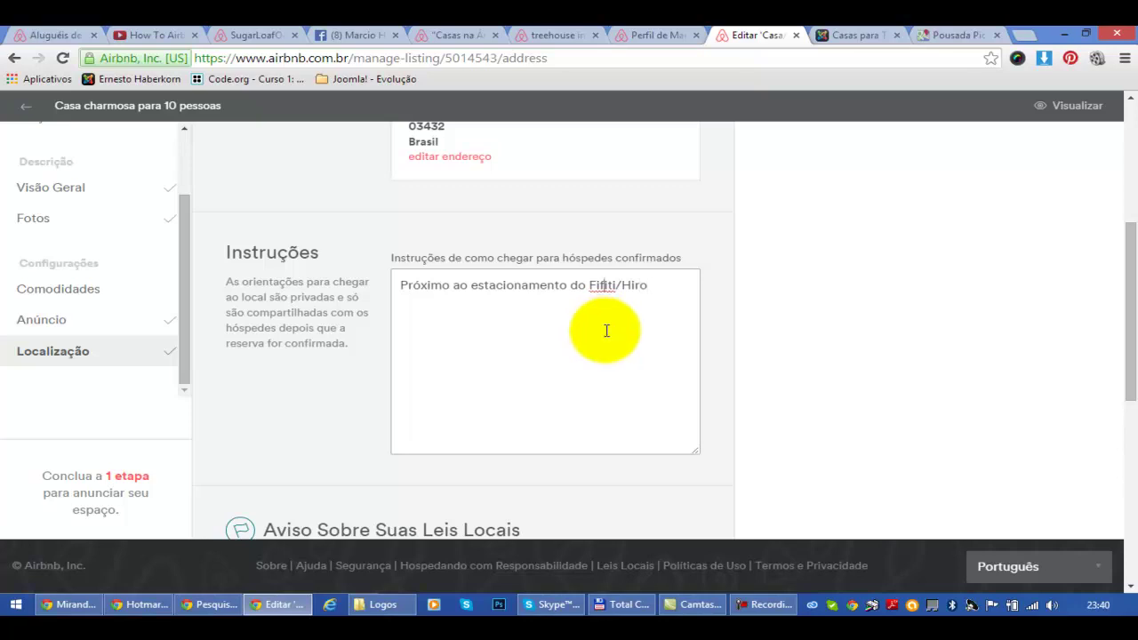
Step: Review the notice about local laws, the saved address and the list of listing sections
{"action": "scroll", "coordinate": [606, 331], "scroll_direction": "down", "scroll_amount": 4}
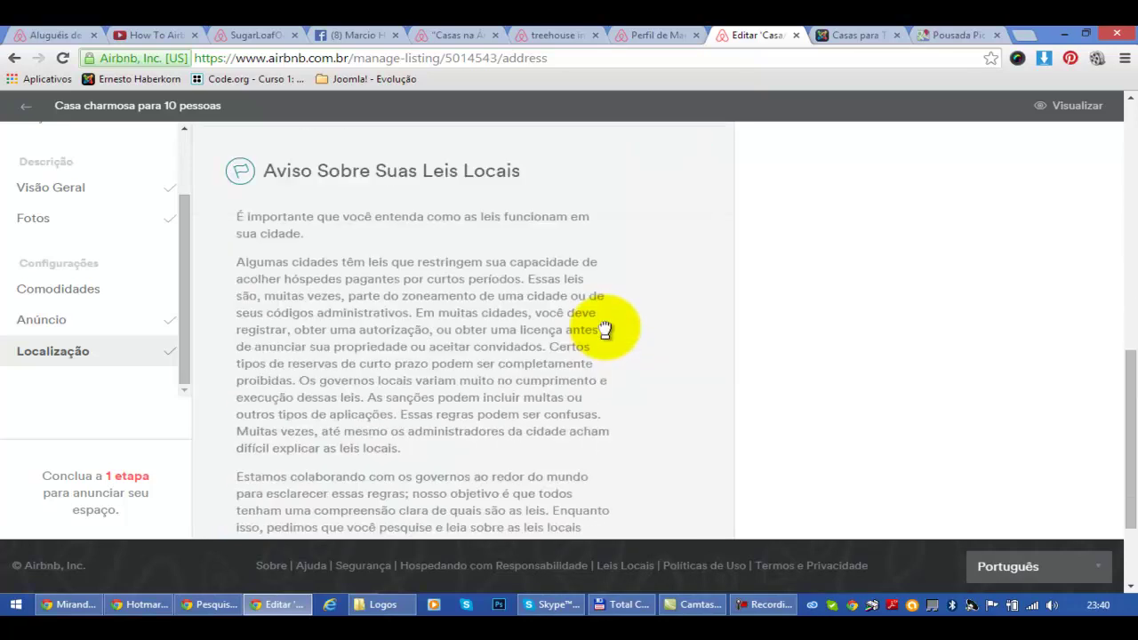
{"action": "scroll", "coordinate": [607, 333], "scroll_direction": "down", "scroll_amount": 1}
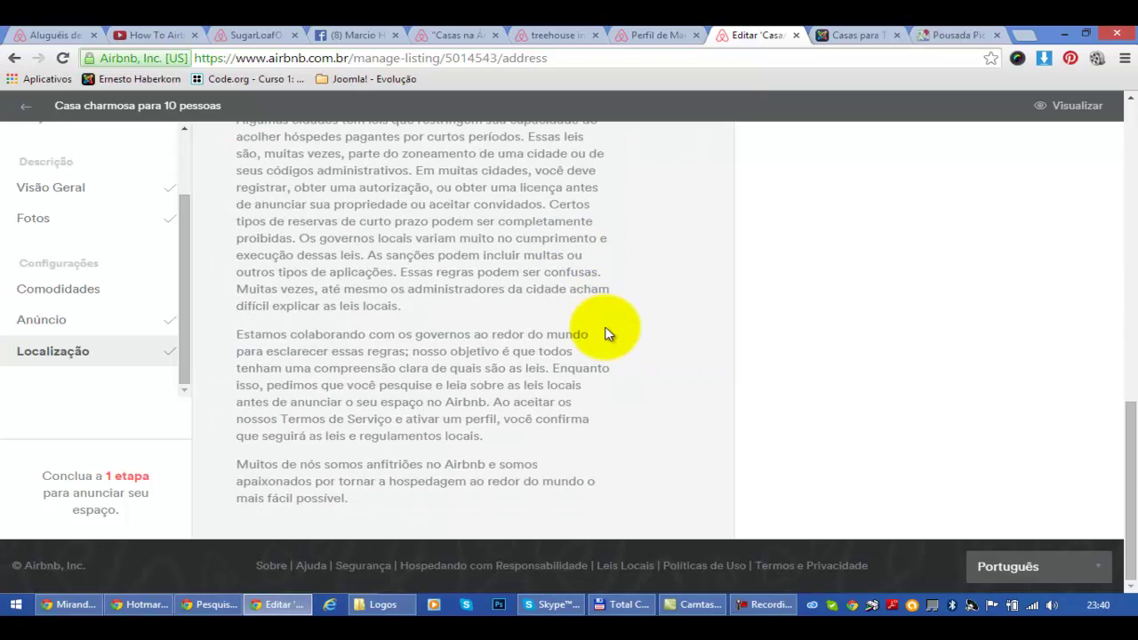
{"action": "scroll", "coordinate": [606, 334], "scroll_direction": "up", "scroll_amount": 6}
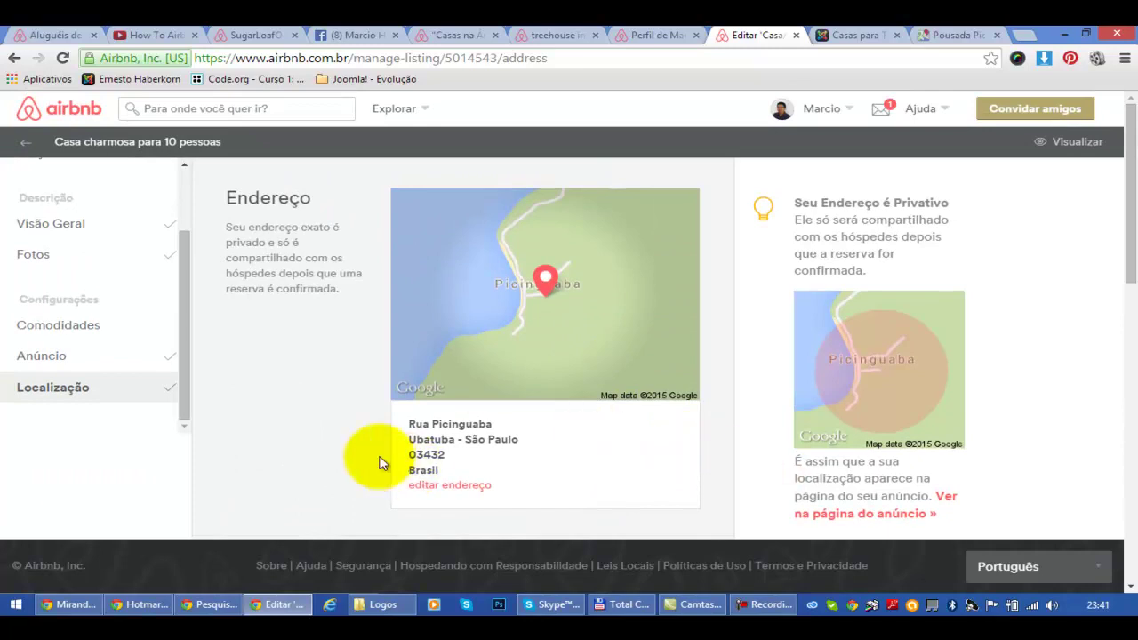
{"action": "left_click", "coordinate": [186, 192]}
{"action": "left_click_drag", "start_coordinate": [186, 200], "coordinate": [166, 418]}
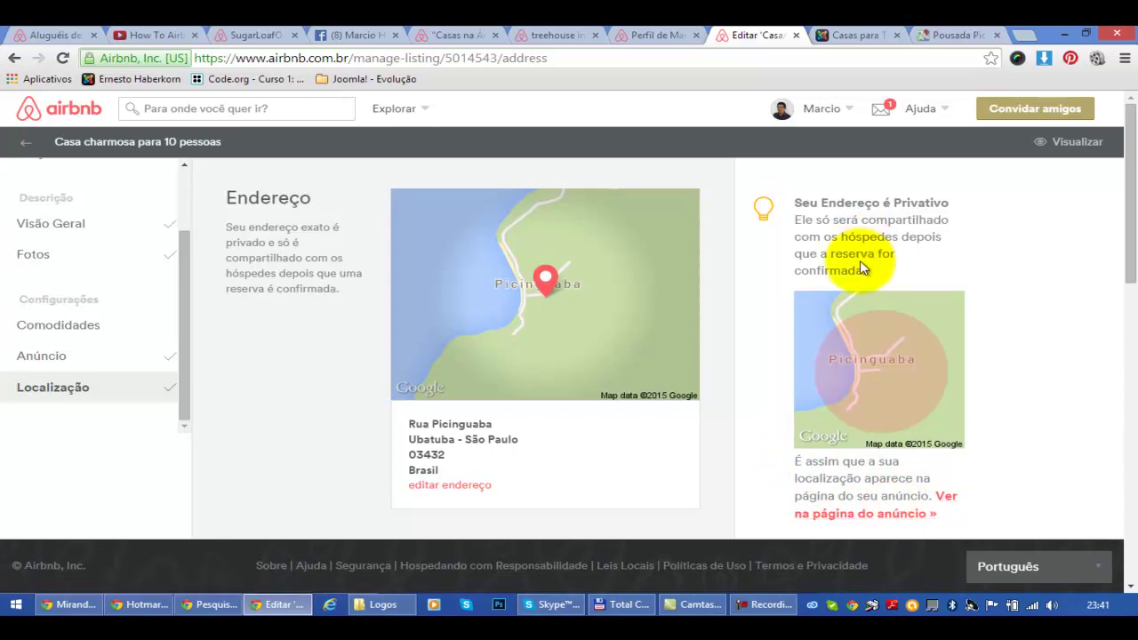
Step: Preview the listing's public page, including the enlarged photo of the house, and look through the page
{"action": "left_click", "coordinate": [881, 522]}
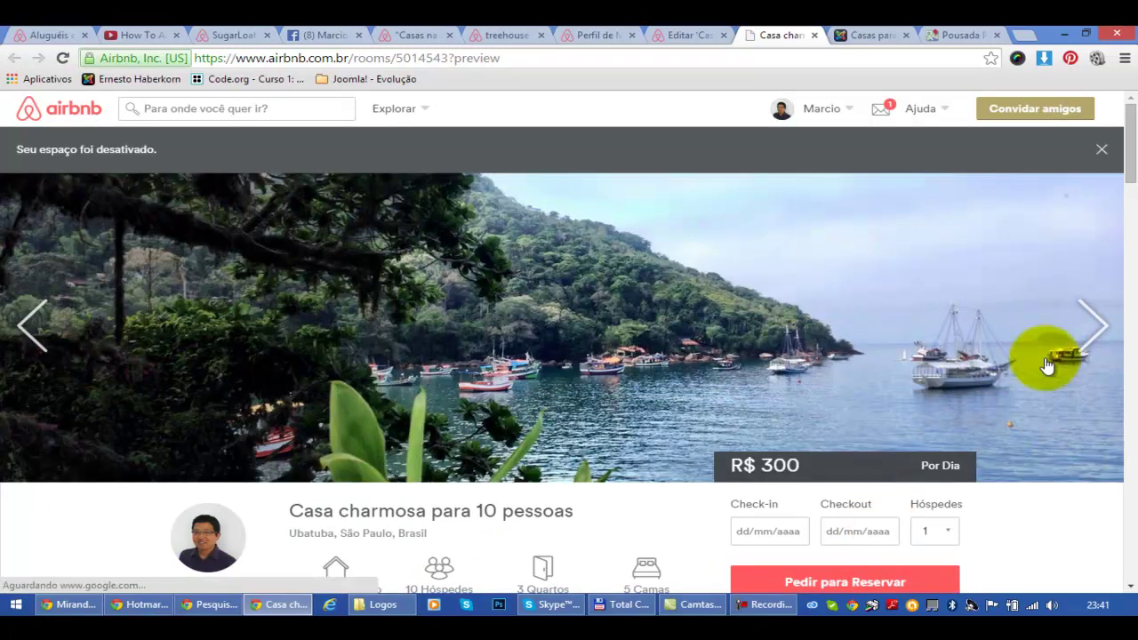
{"action": "left_click", "coordinate": [1100, 332]}
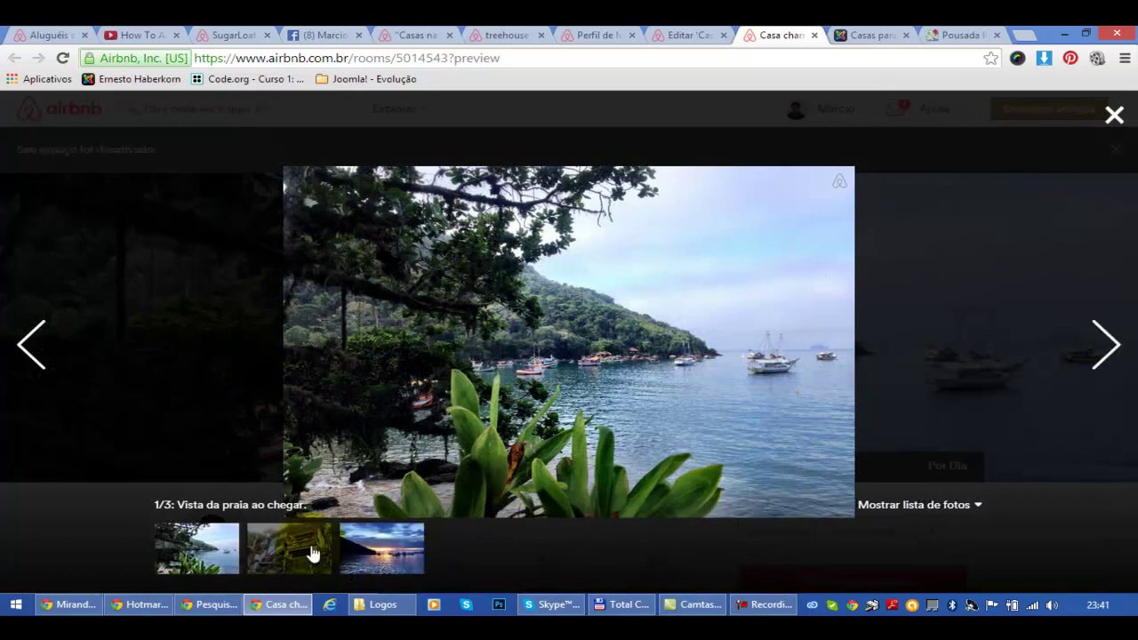
{"action": "left_click", "coordinate": [289, 549]}
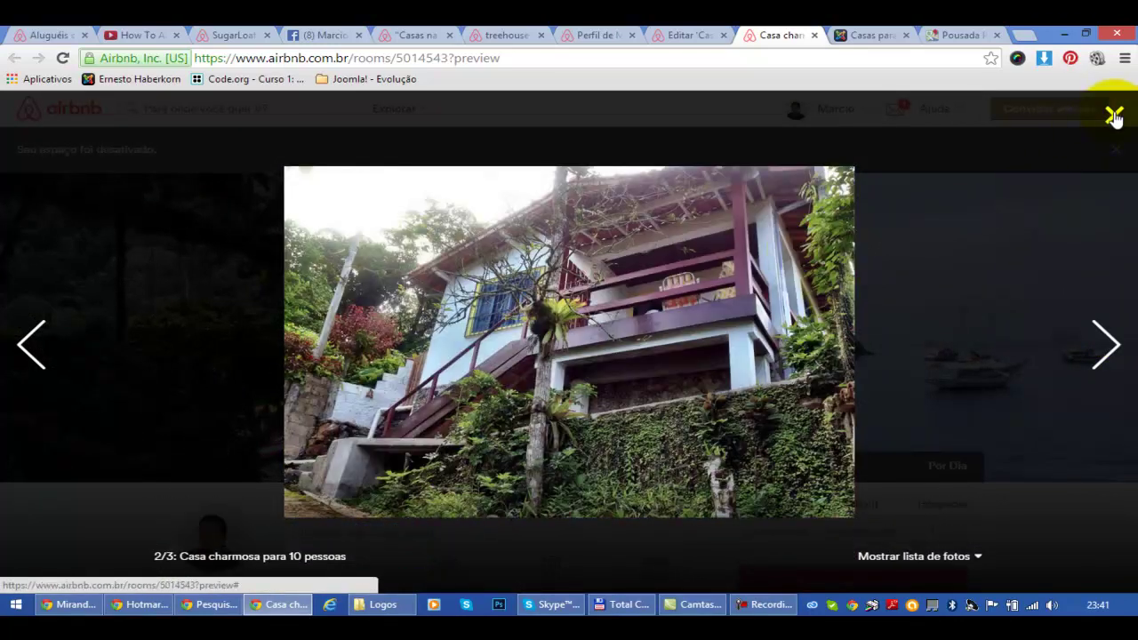
{"action": "left_click", "coordinate": [1114, 115]}
{"action": "left_click_drag", "start_coordinate": [1134, 175], "coordinate": [1135, 108]}
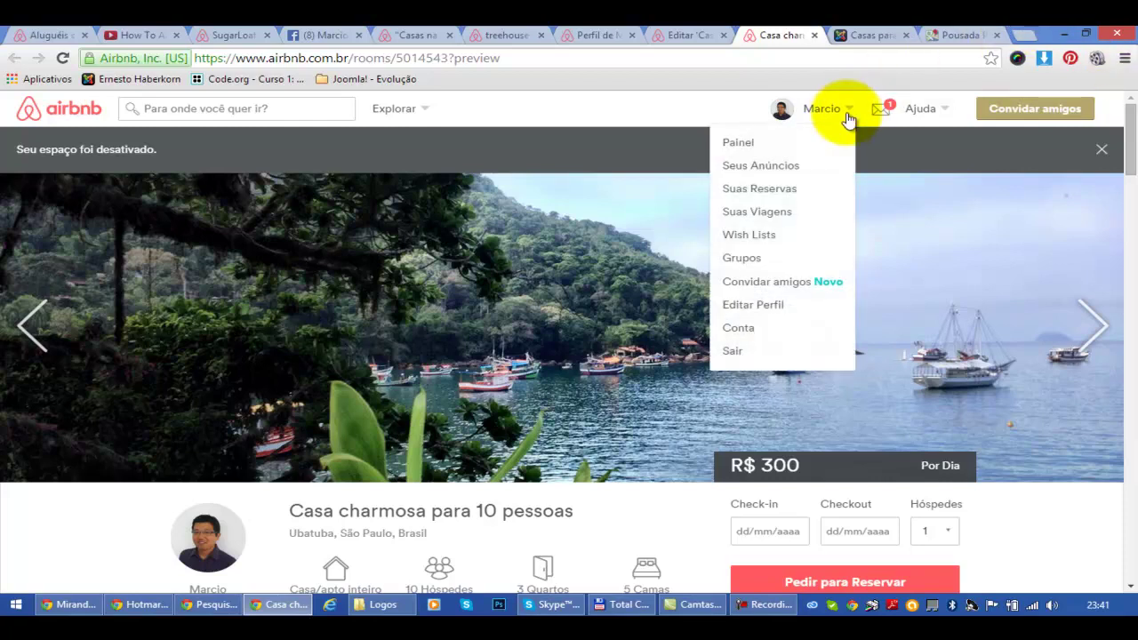
Step: Publish the "Casa charmosa para 10 pessoas" listing from the overview of own listings and dismiss the confirmation
{"action": "mouse_move", "coordinate": [849, 118]}
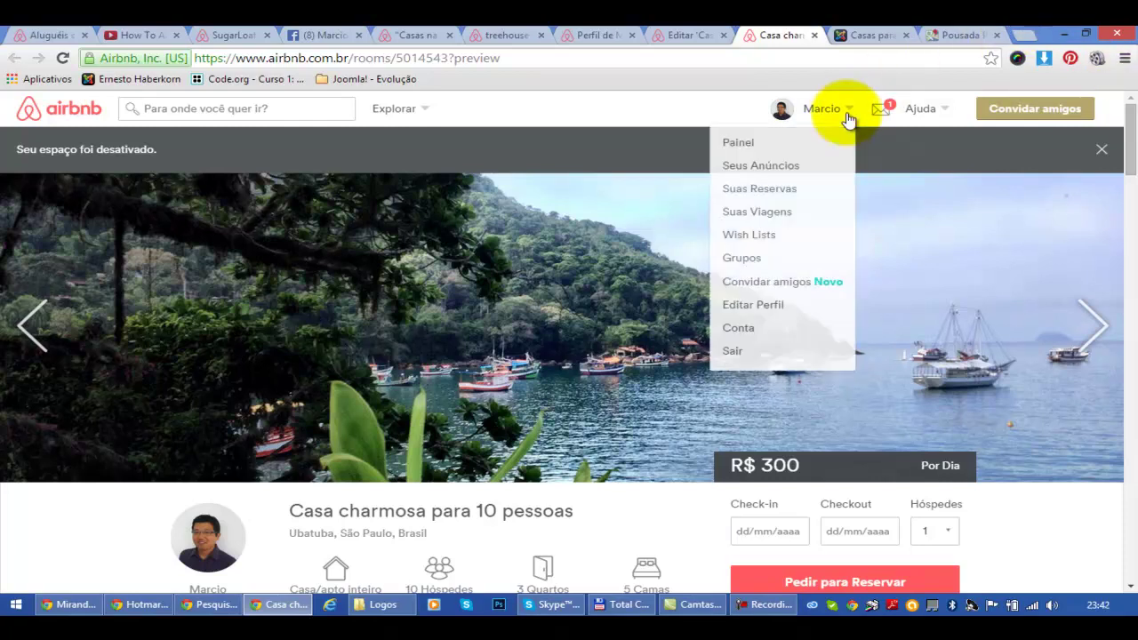
{"action": "left_click", "coordinate": [761, 167]}
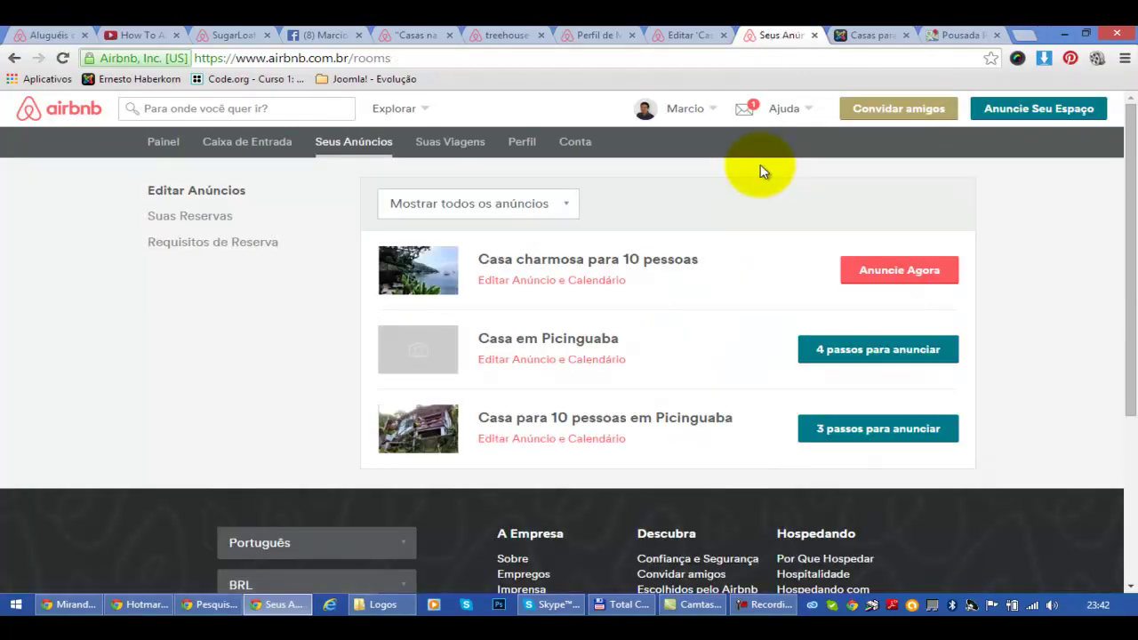
{"action": "left_click", "coordinate": [883, 271]}
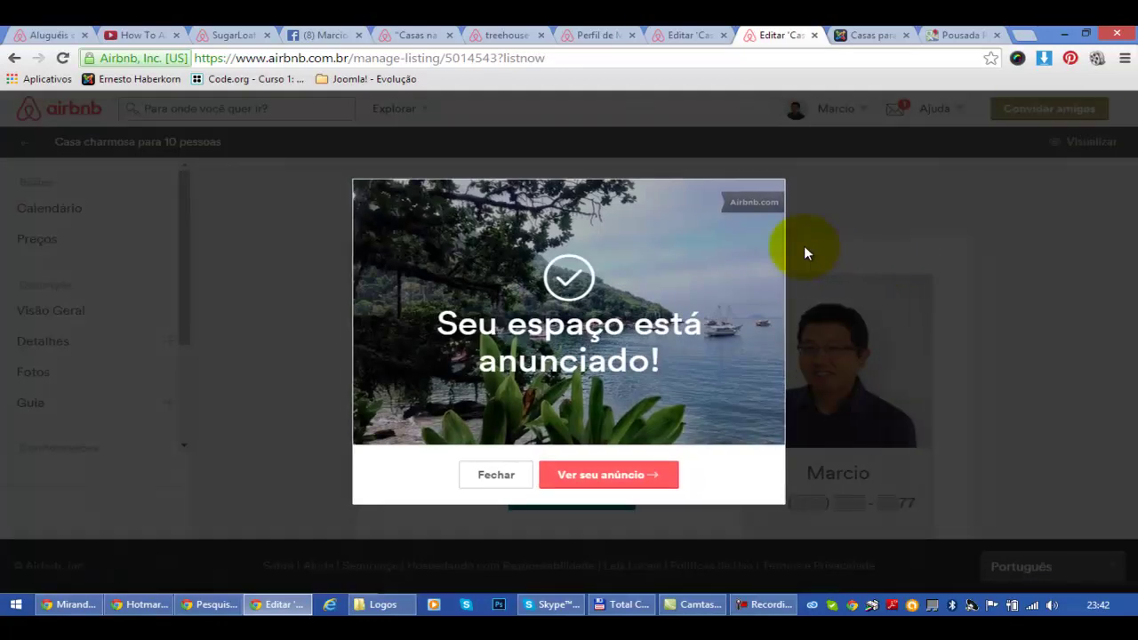
{"action": "left_click", "coordinate": [496, 476]}
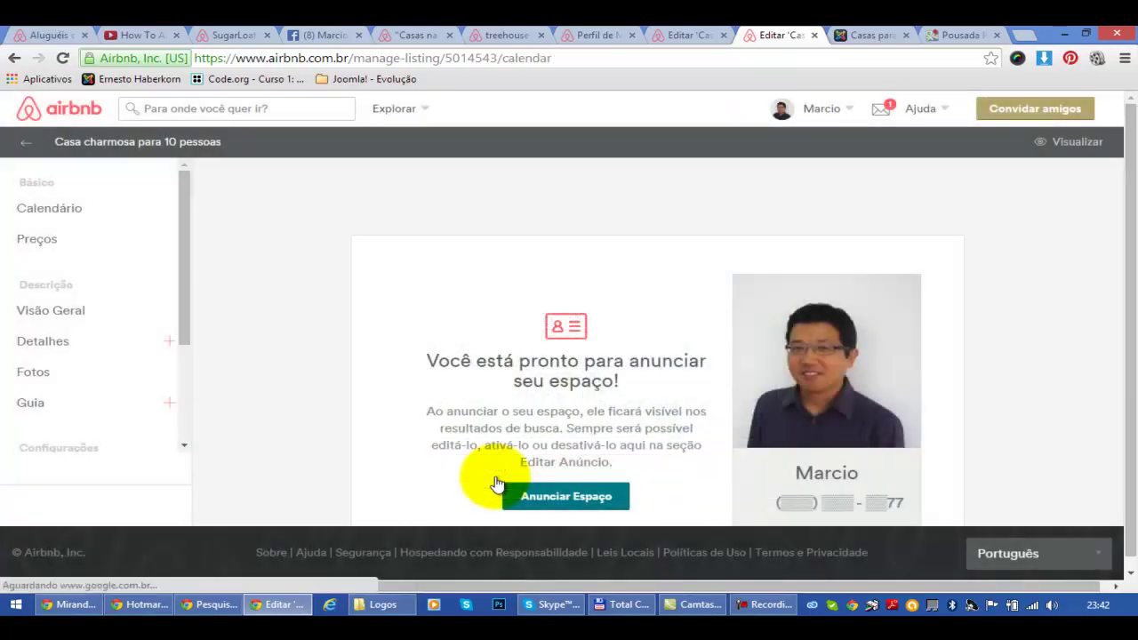
Step: Return to the overview of own listings and set the status of "Casa charmosa para 10 pessoas" to Não anunciado
{"action": "mouse_move", "coordinate": [846, 121]}
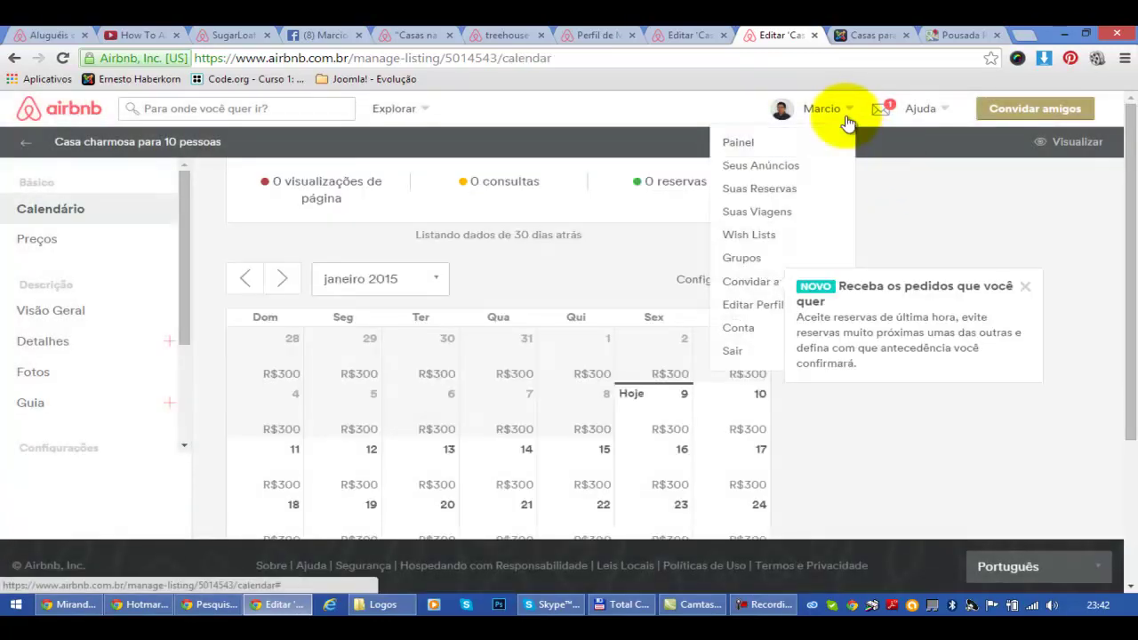
{"action": "left_click", "coordinate": [787, 167]}
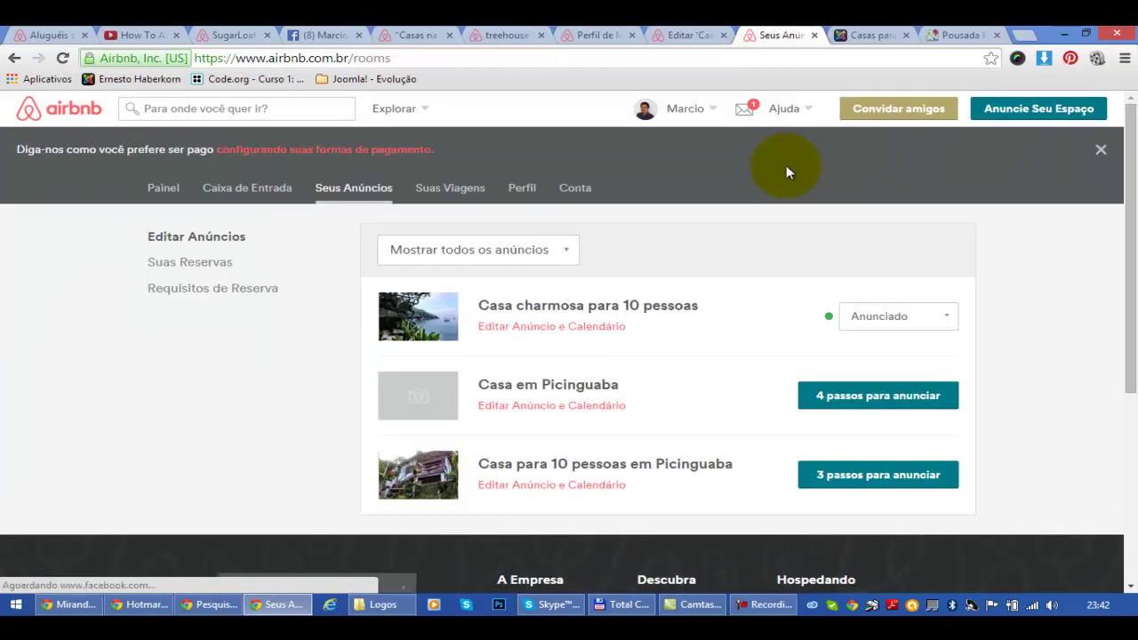
{"action": "left_click", "coordinate": [917, 317]}
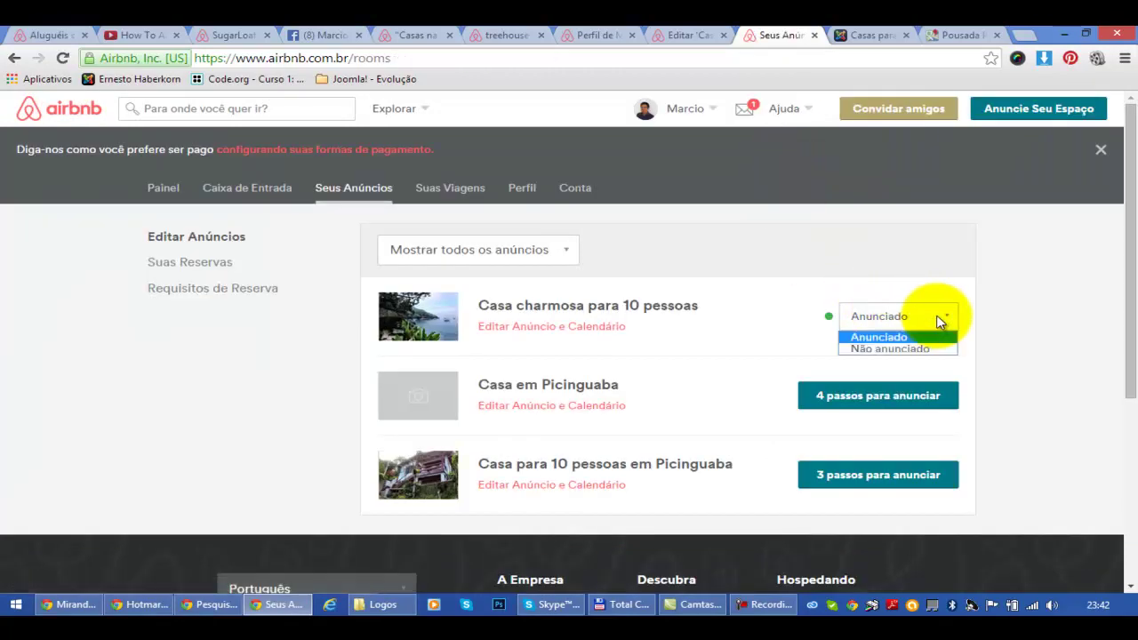
{"action": "left_click", "coordinate": [910, 349]}
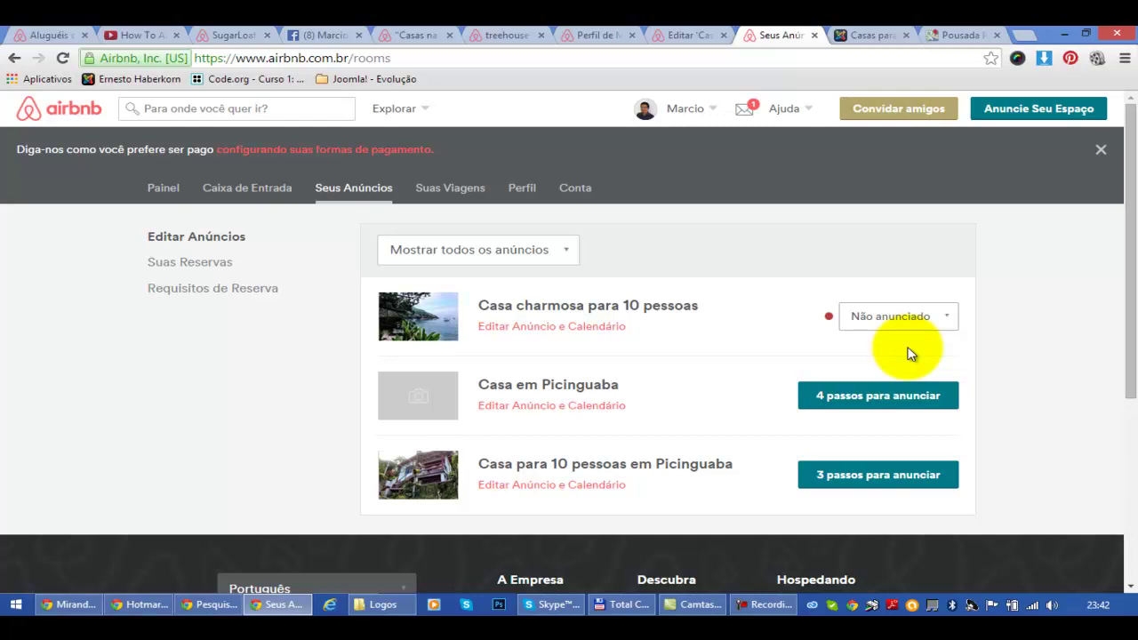
{"action": "scroll", "coordinate": [909, 353], "scroll_direction": "down", "scroll_amount": 1}
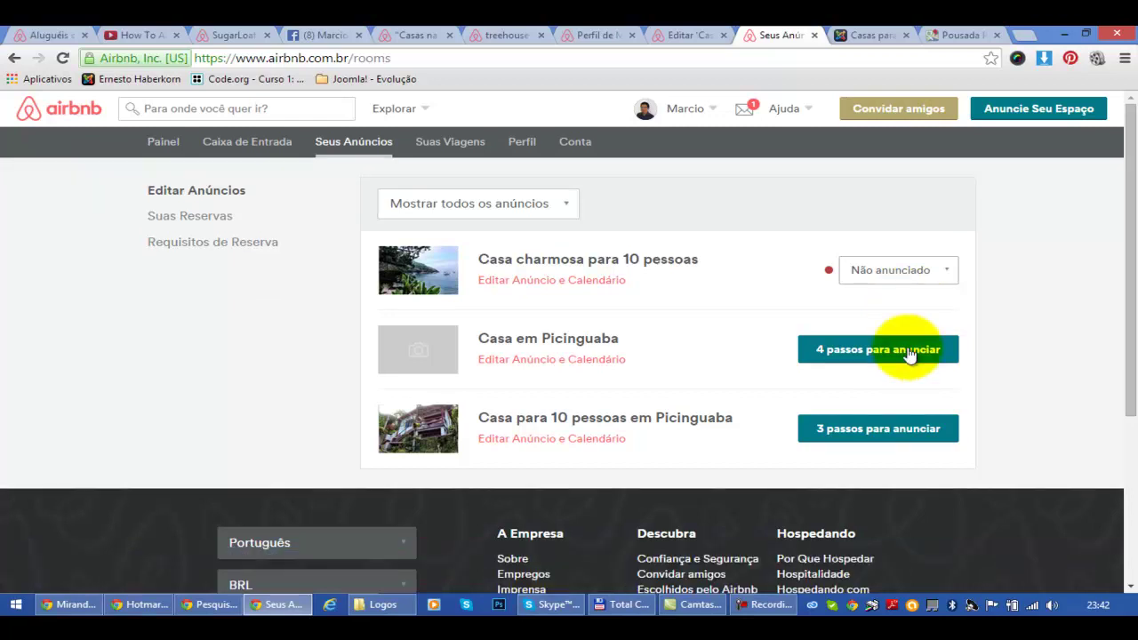